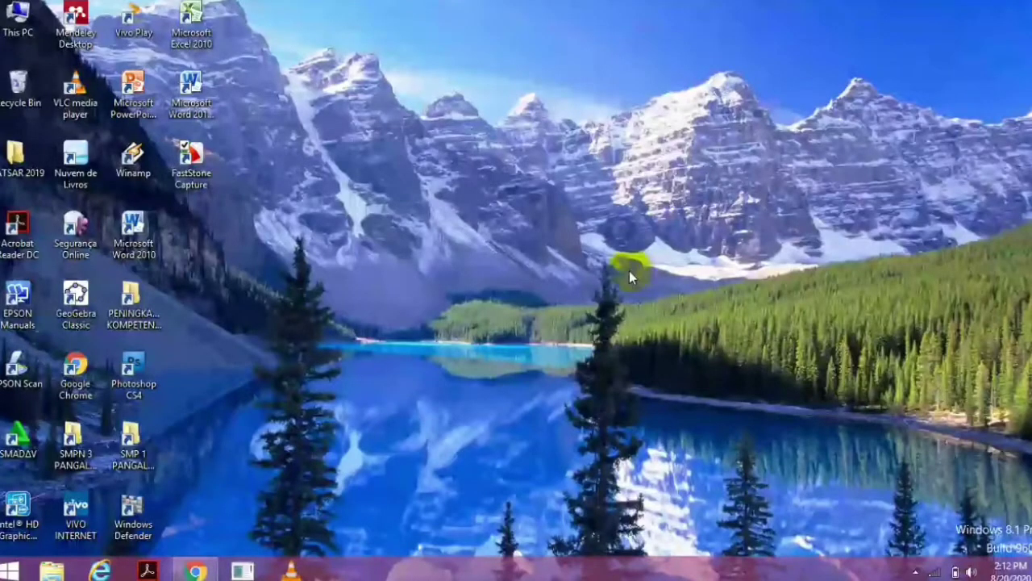
Add a new blank sheet after TUGAS 4 and rename it TUGAS 5
left_click(194, 571)
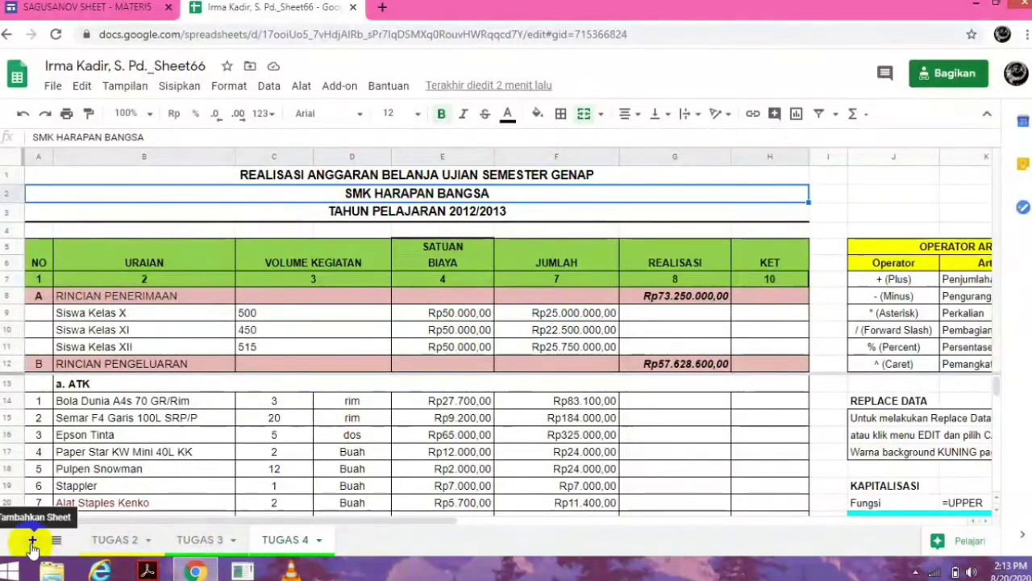
left_click(32, 540)
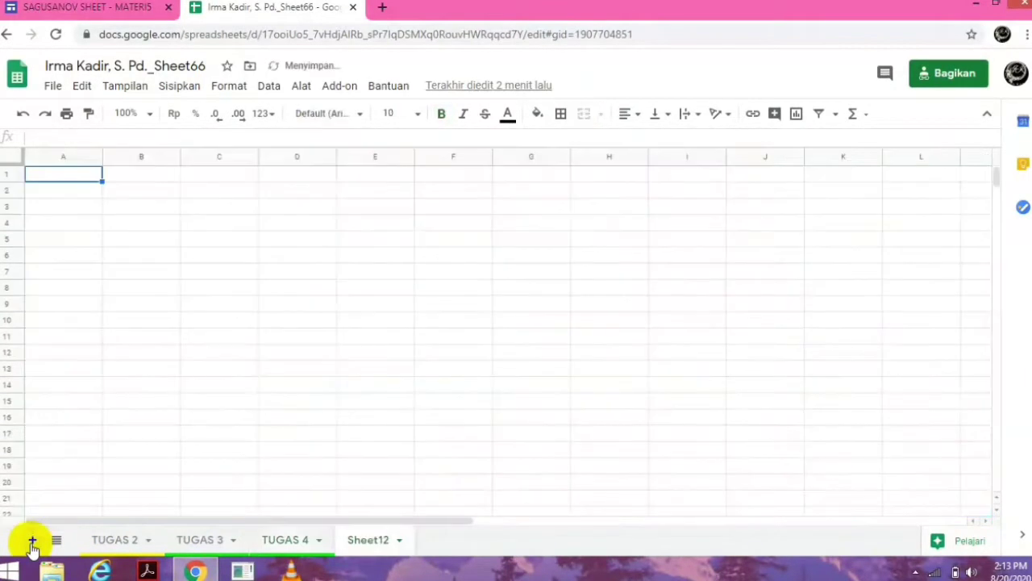
left_click(399, 540)
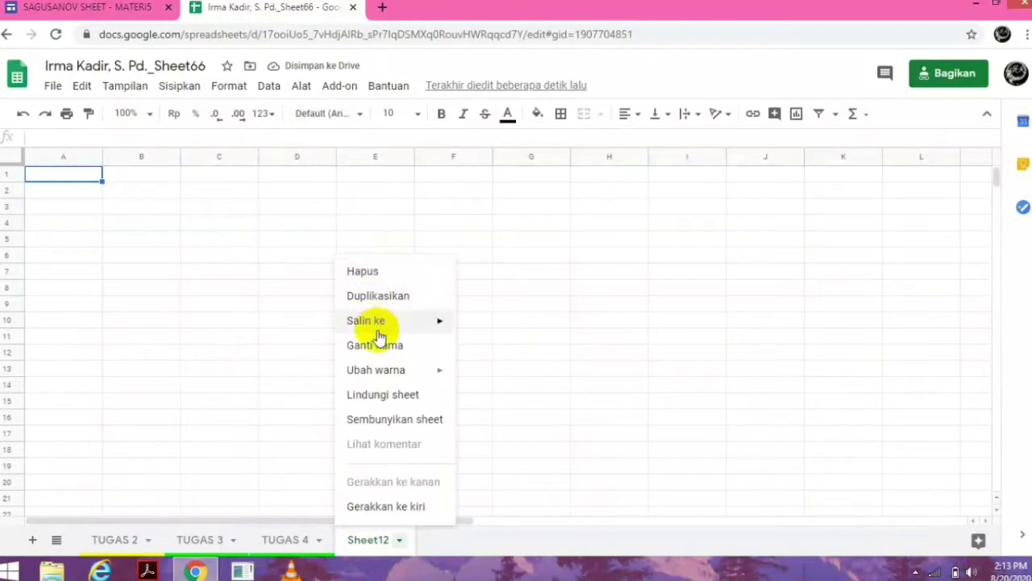
left_click(436, 345)
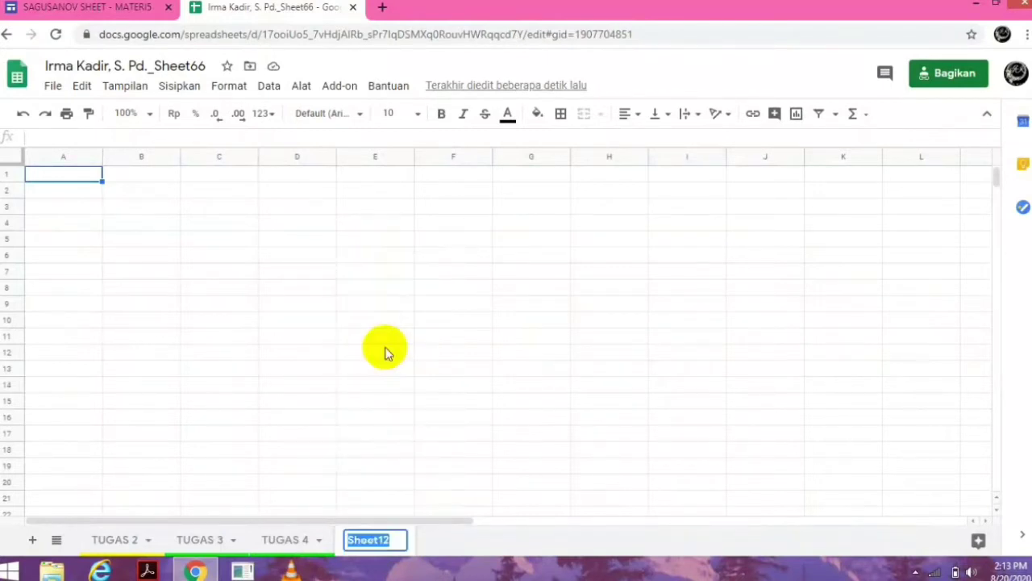
type("TUGAS 5")
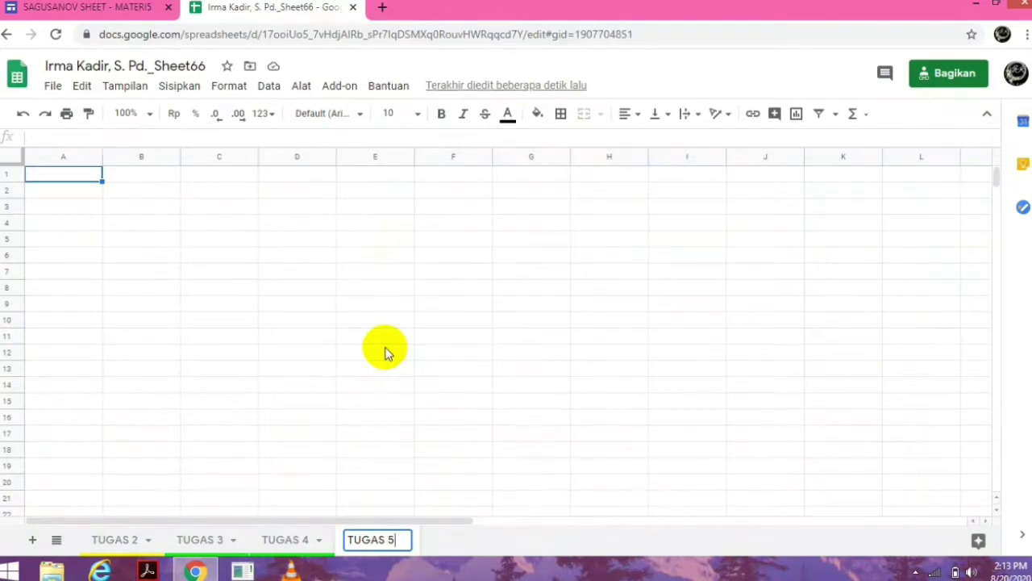
key("Return")
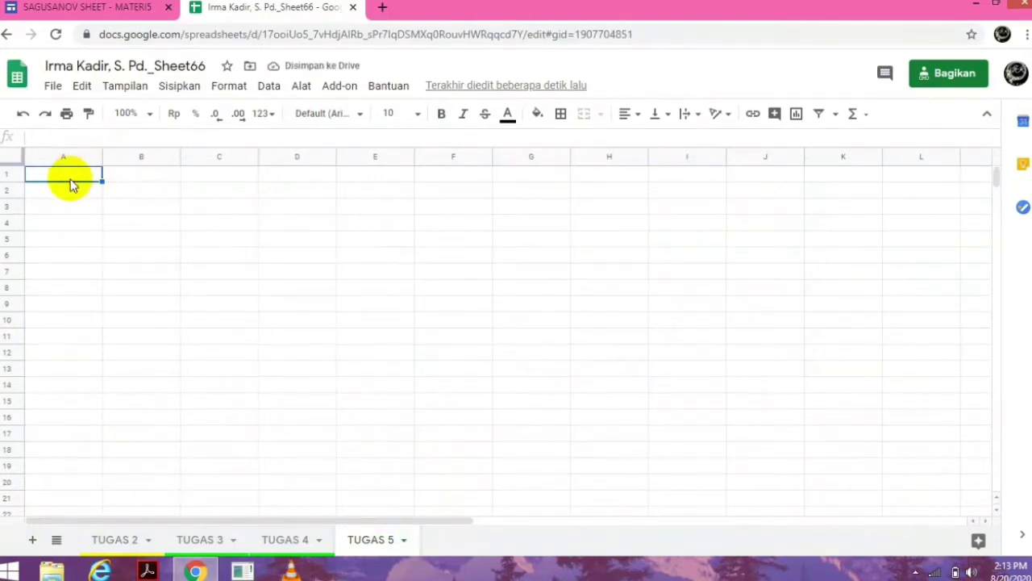
Enter the title REALISASI ANGGARAN BELANJA UJIAN SEMESTER GENAP in A1 and labels PEMASUKAN, PENGELUARAN, DANA TAKTIS, JUMLAH BARANG below
left_click(70, 184)
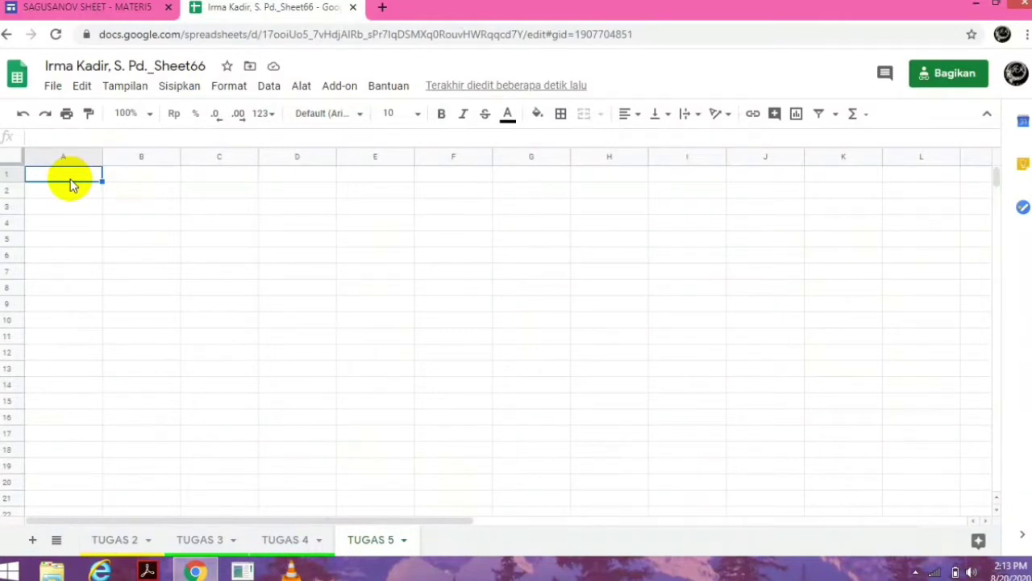
type("REALISASI")
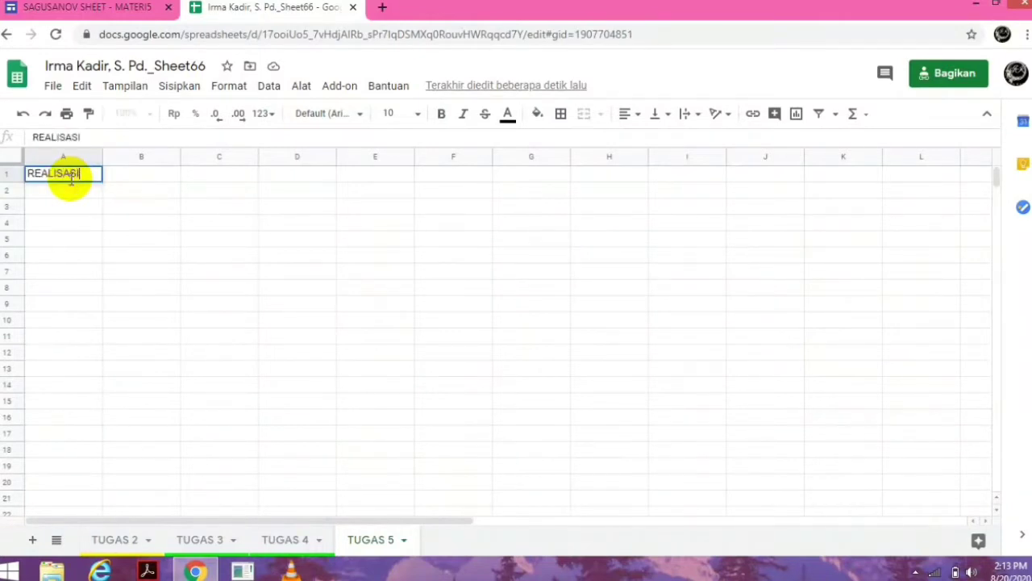
type(" ANGGARAN BELAJ")
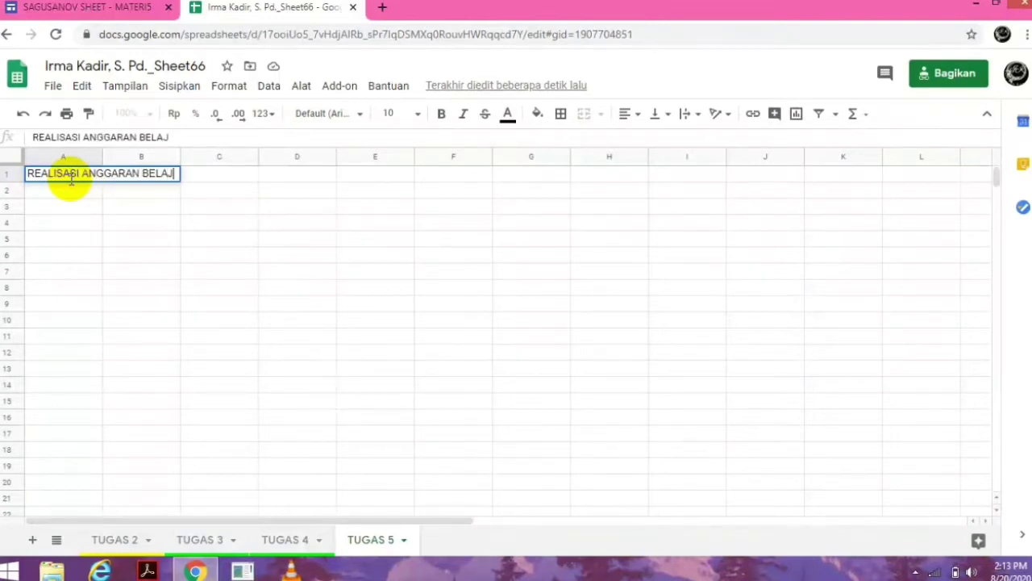
key("BackSpace")
type("NJA UJIAN SEMES")
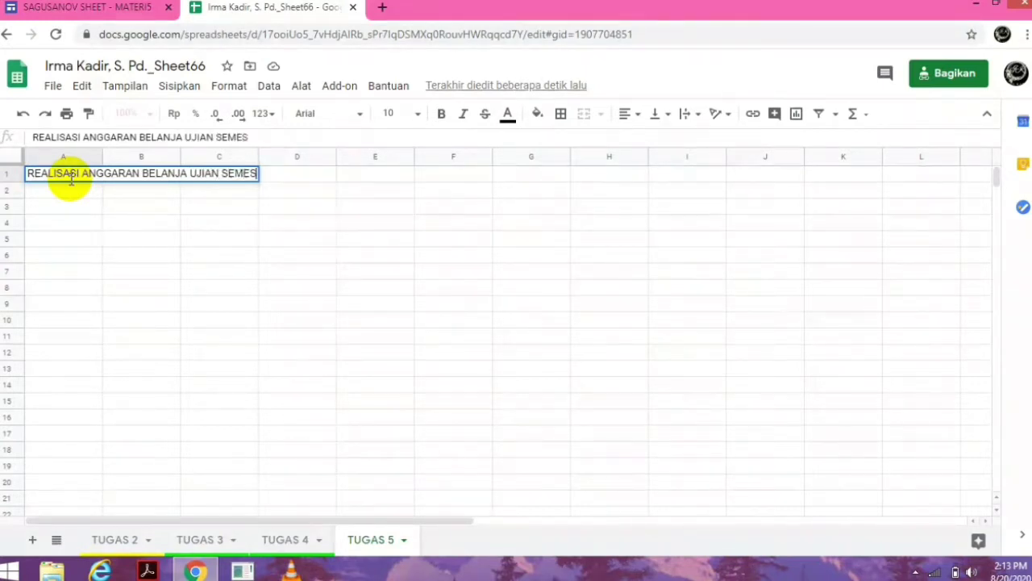
type("TER GENAP")
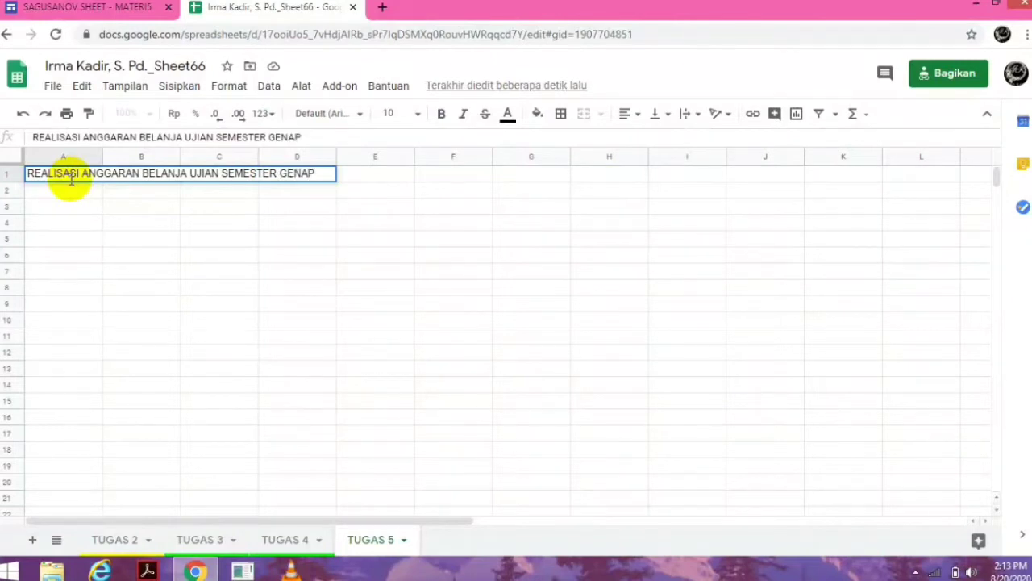
key("Return")
type("PEMASUKAN")
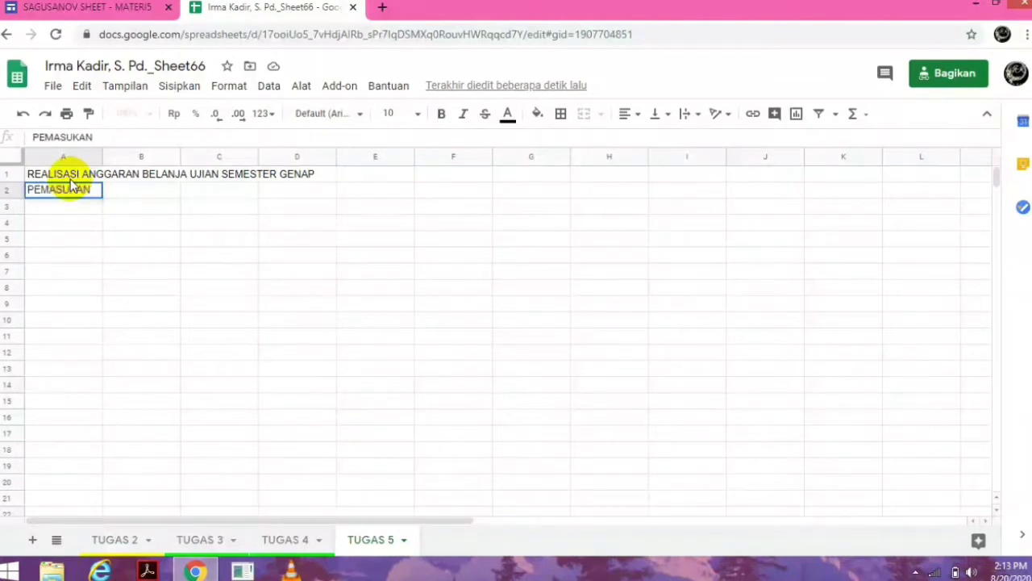
key("Return")
type("PENGELUA")
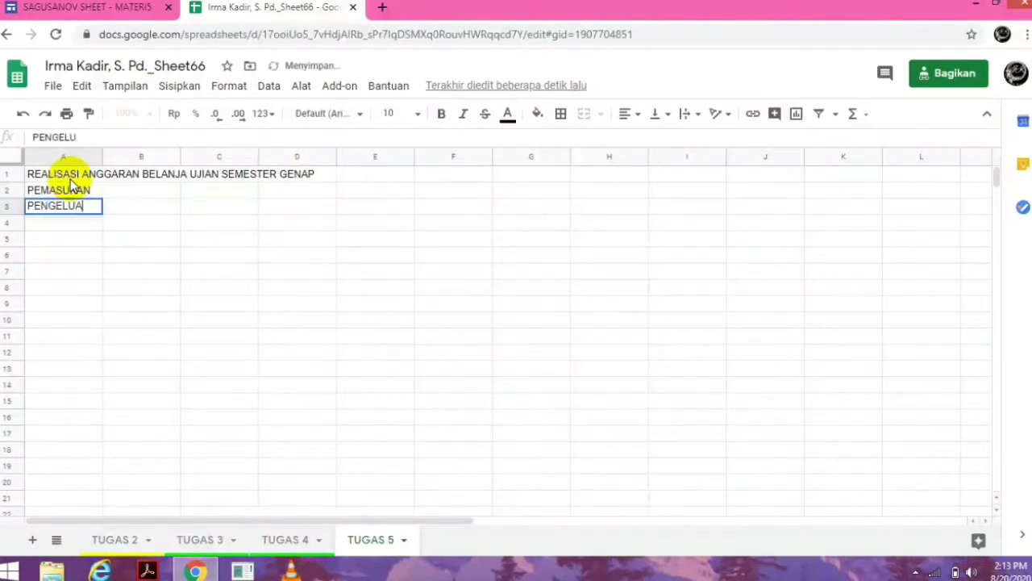
type("RAN")
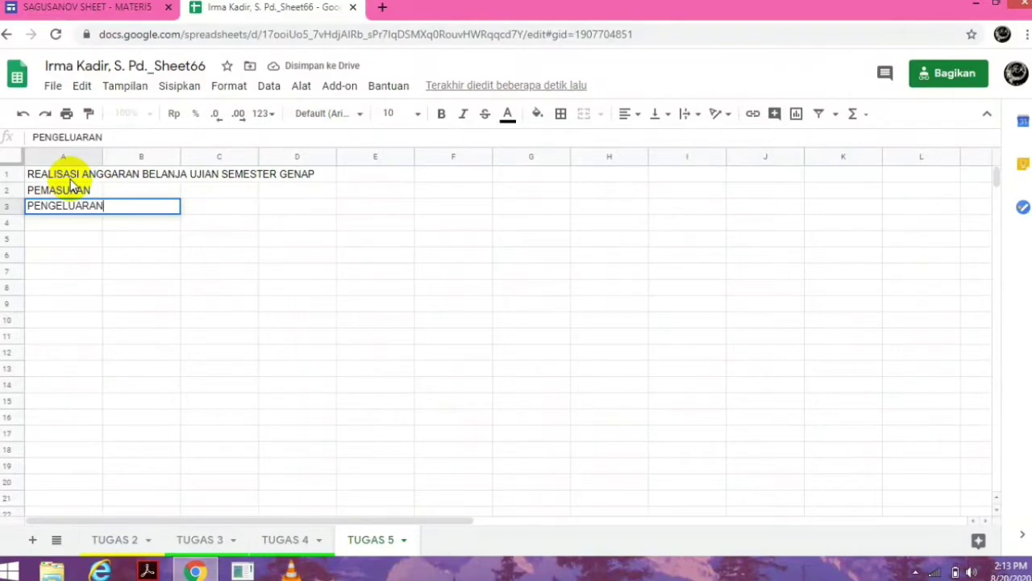
key("Return")
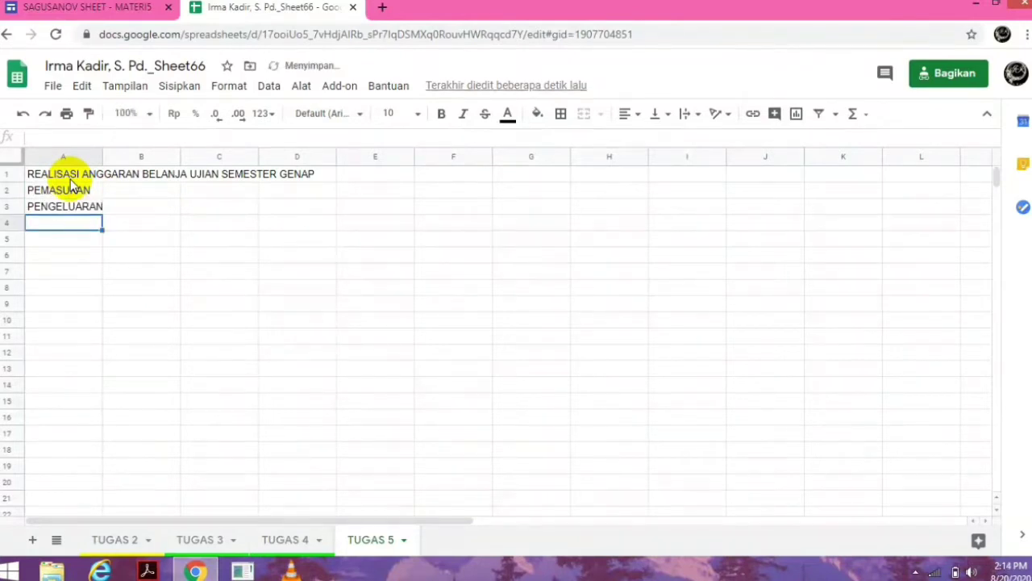
type("DANA TAKTIS")
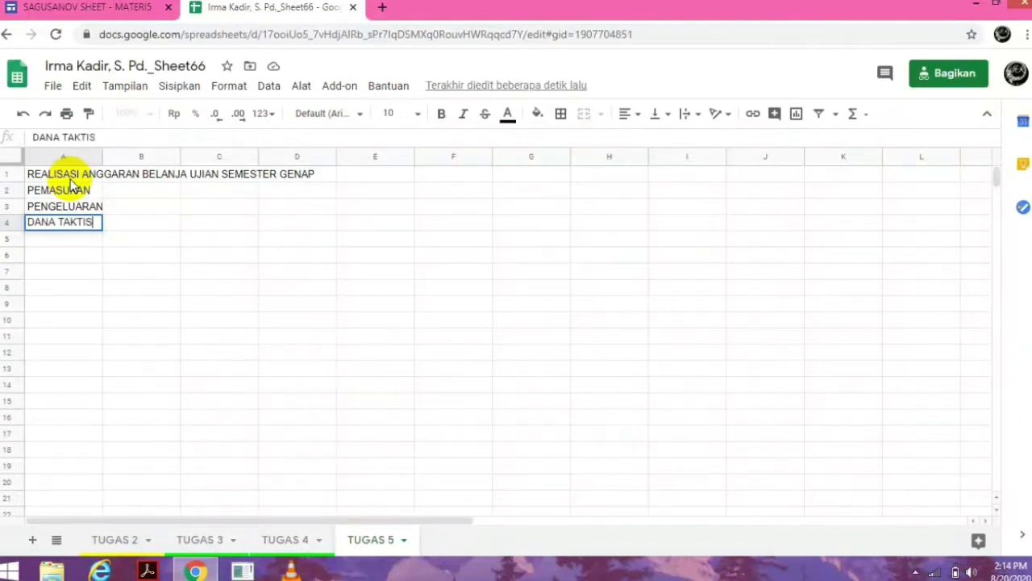
key("Return")
type("JUMLAH BA")
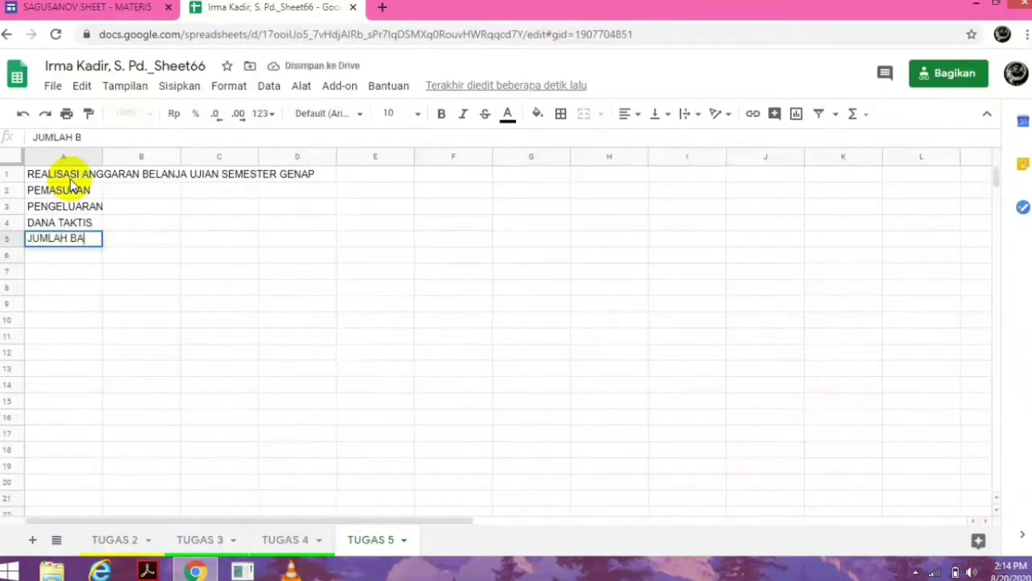
type("RANG")
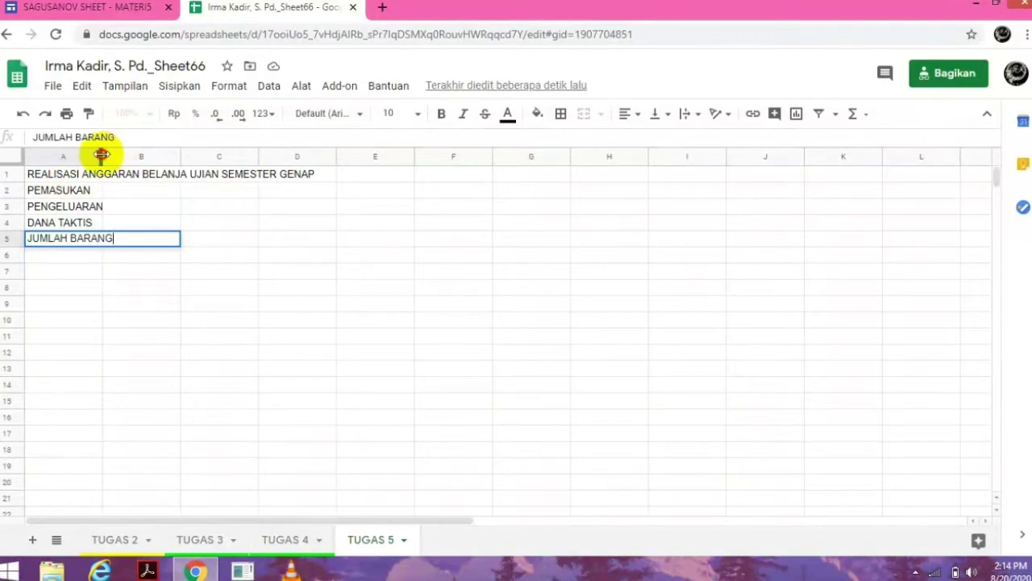
Widen columns A and B so the labels and totals fit
left_click_drag(101, 154, 140, 158)
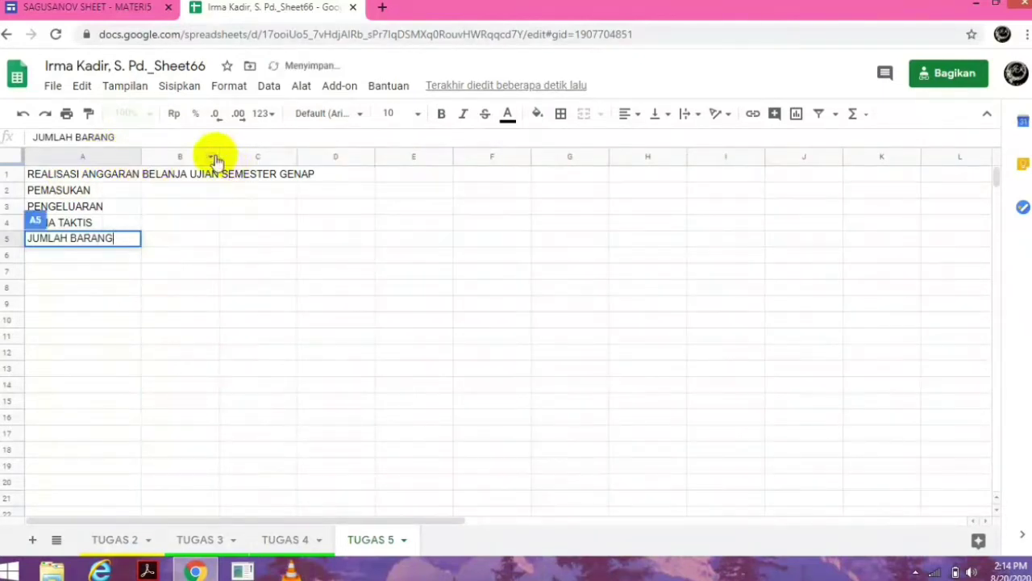
left_click_drag(218, 155, 248, 154)
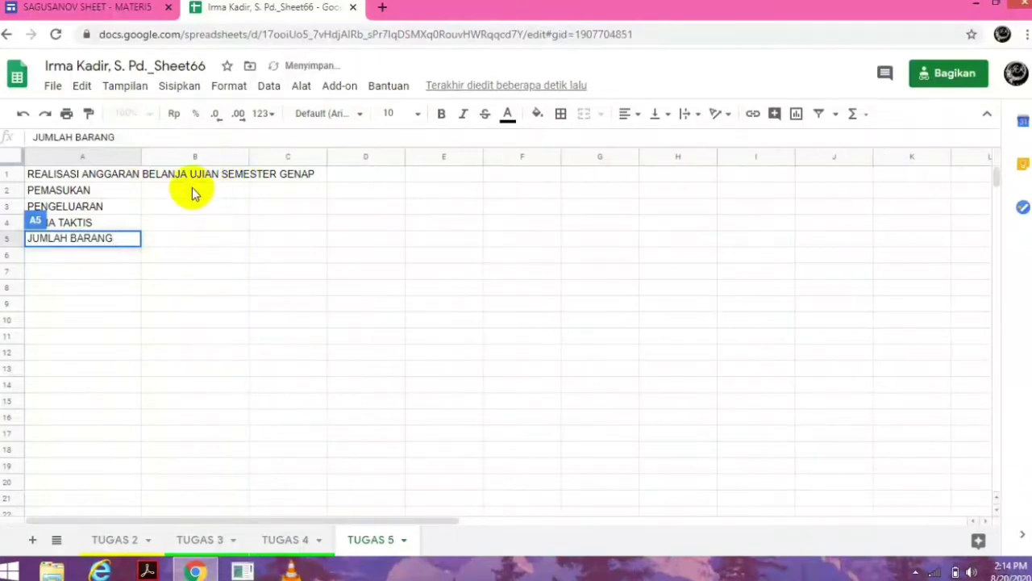
left_click(192, 190)
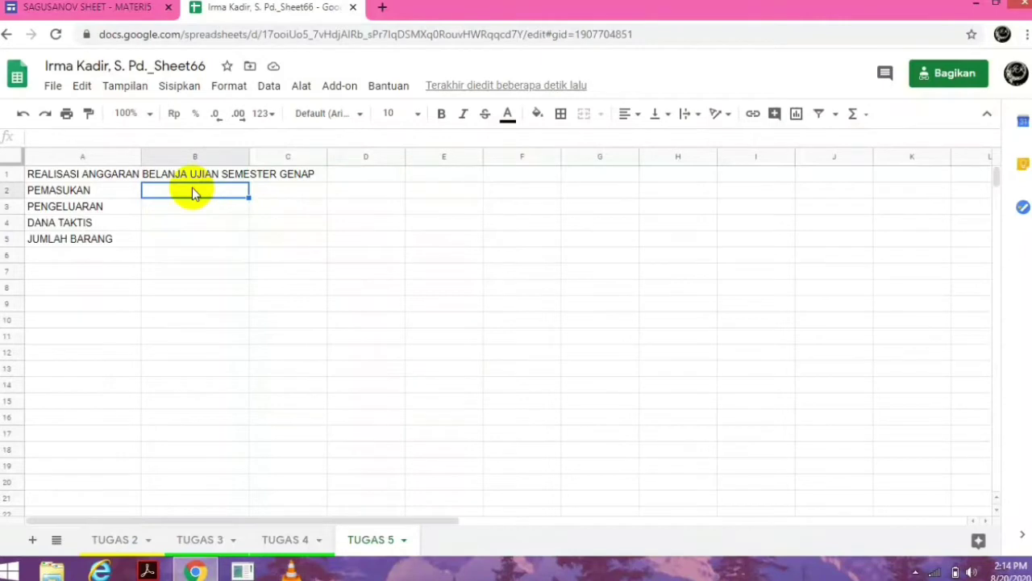
Enter =SUM('TUGAS 4'!F9:F11) in B2, giving Rp73.250.000,00 for PEMASUKAN
type("=SU")
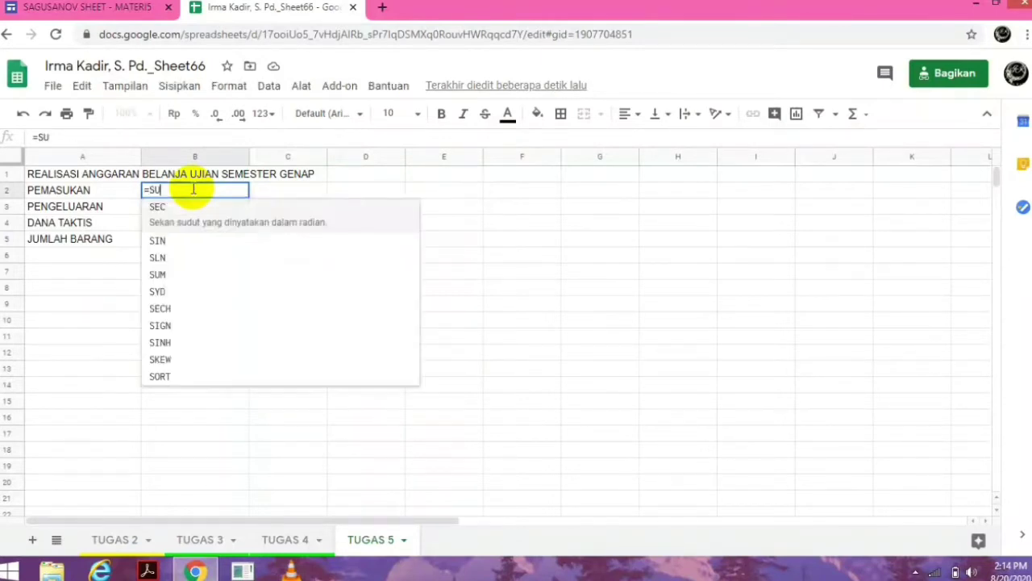
type("M")
left_click(180, 221)
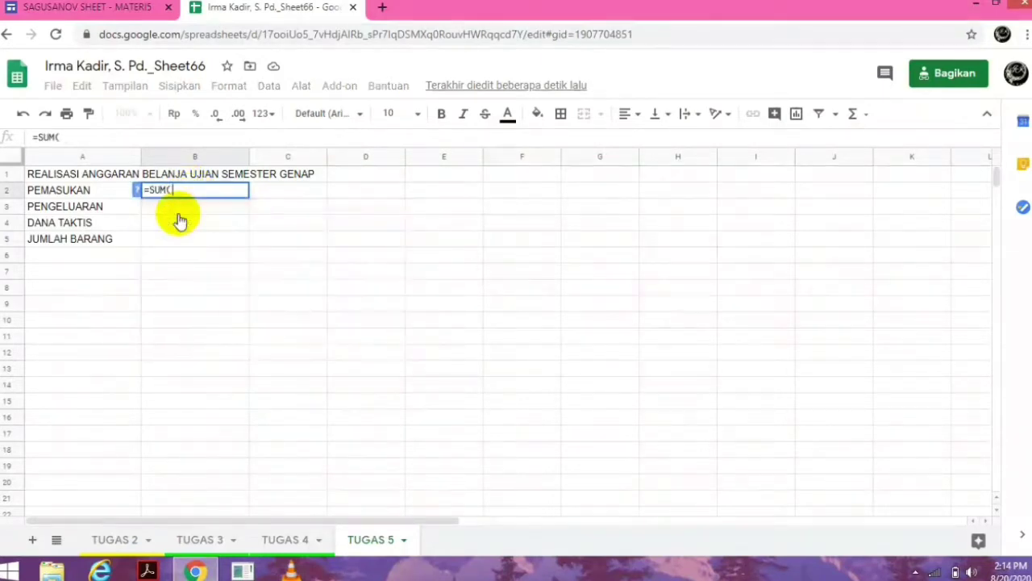
left_click(287, 539)
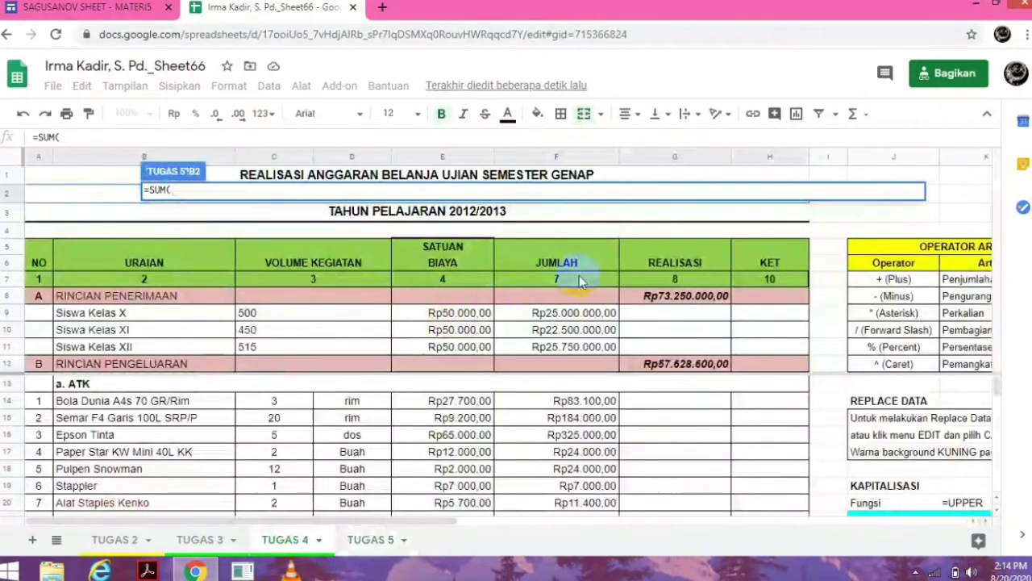
left_click_drag(565, 312, 567, 344)
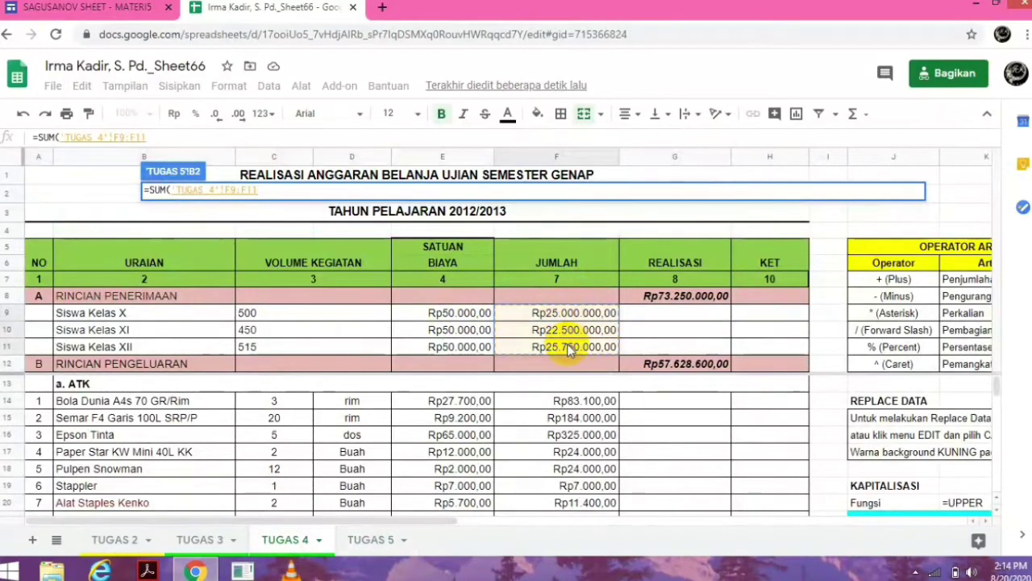
type(")")
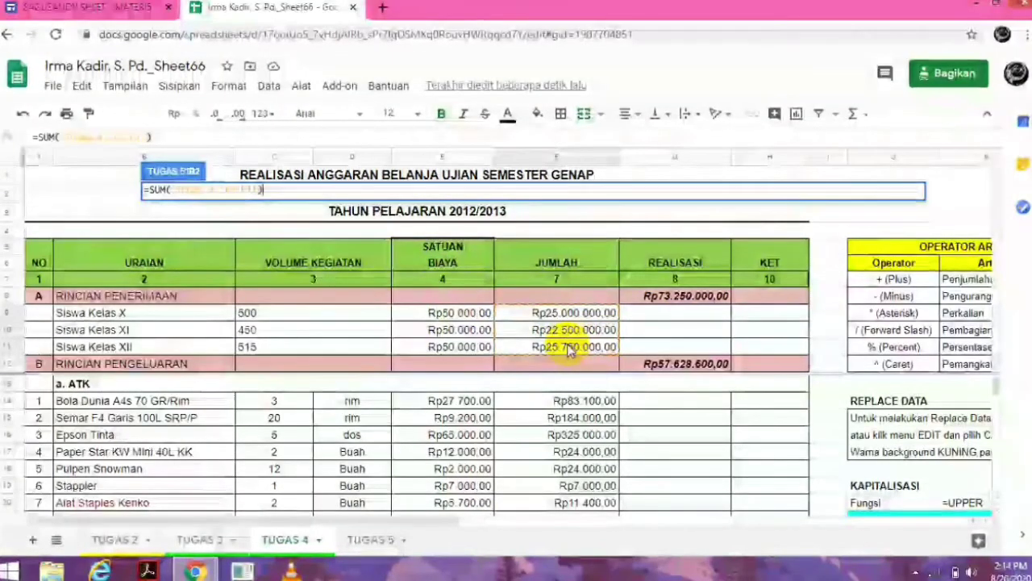
key("Return")
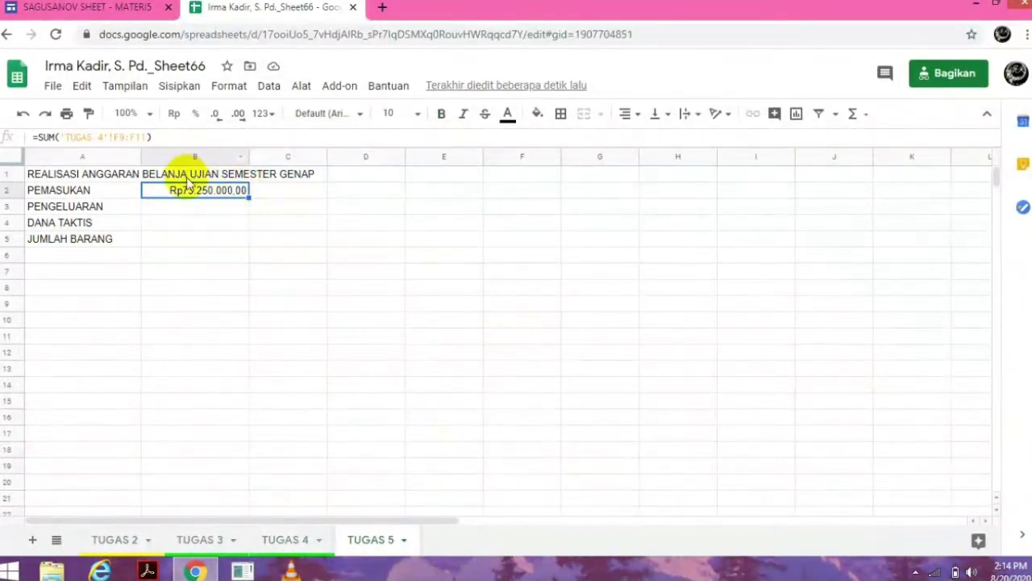
left_click(193, 207)
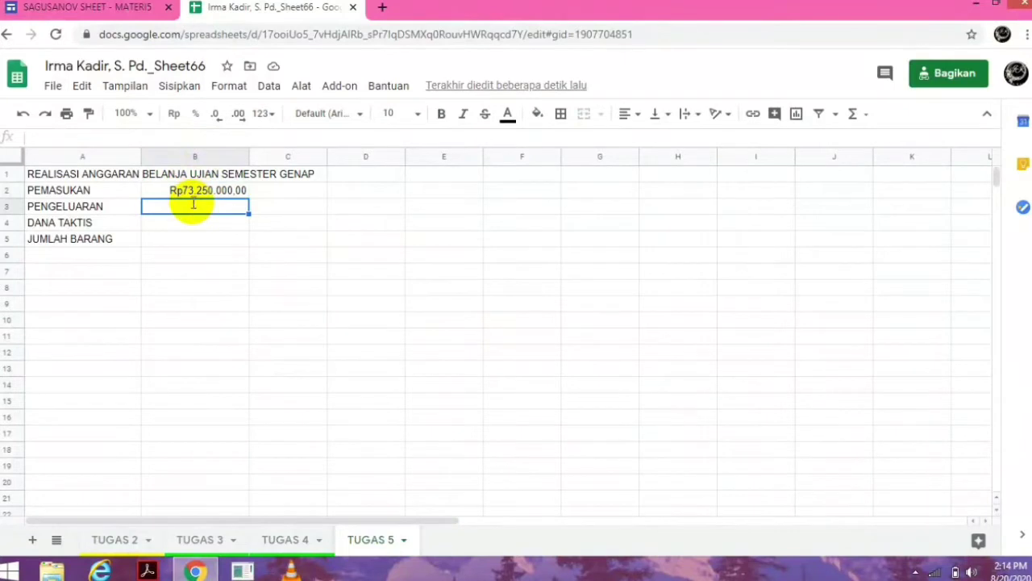
Enter =SUM('TUGAS 4'!F14:F96) in B3, giving Rp57.628.600,00 for PENGELUARAN
type("=SUM(")
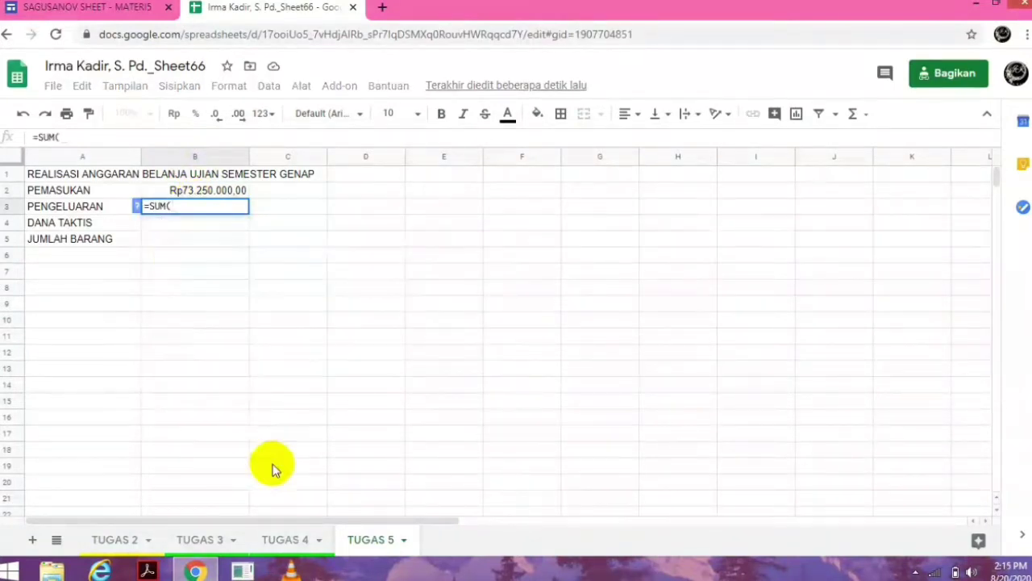
left_click(288, 539)
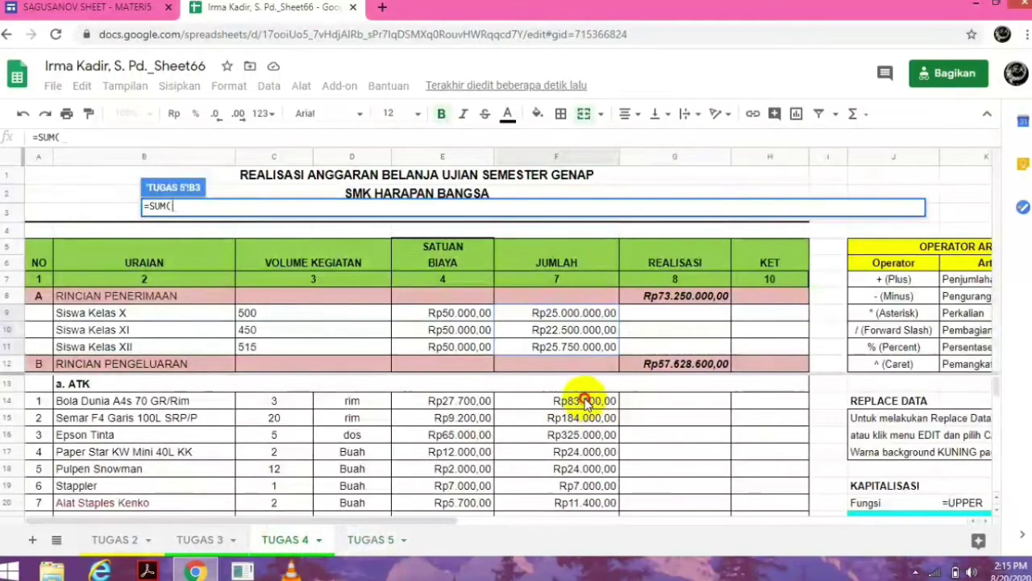
left_click_drag(586, 403, 589, 542)
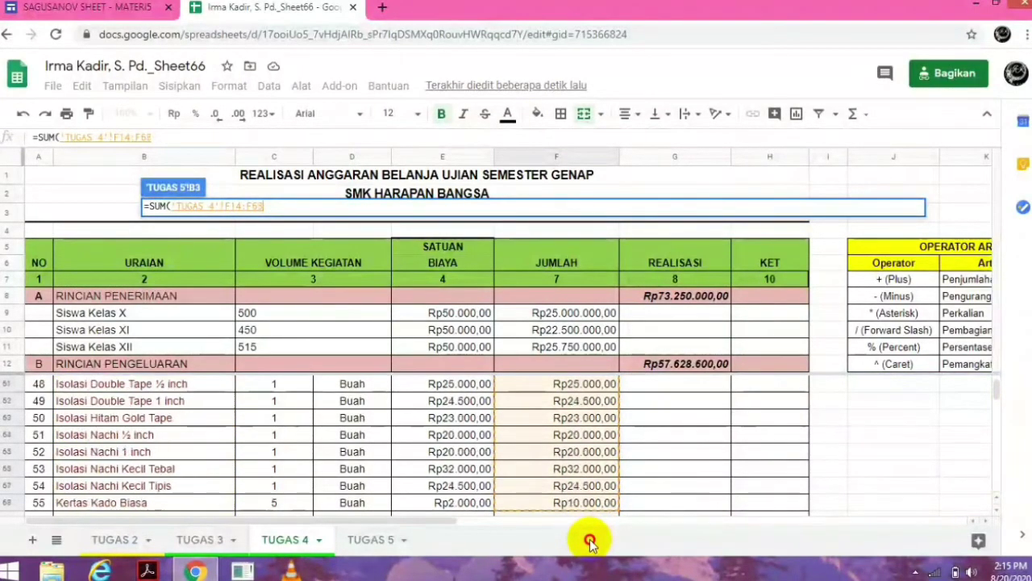
left_click_drag(590, 542, 578, 507)
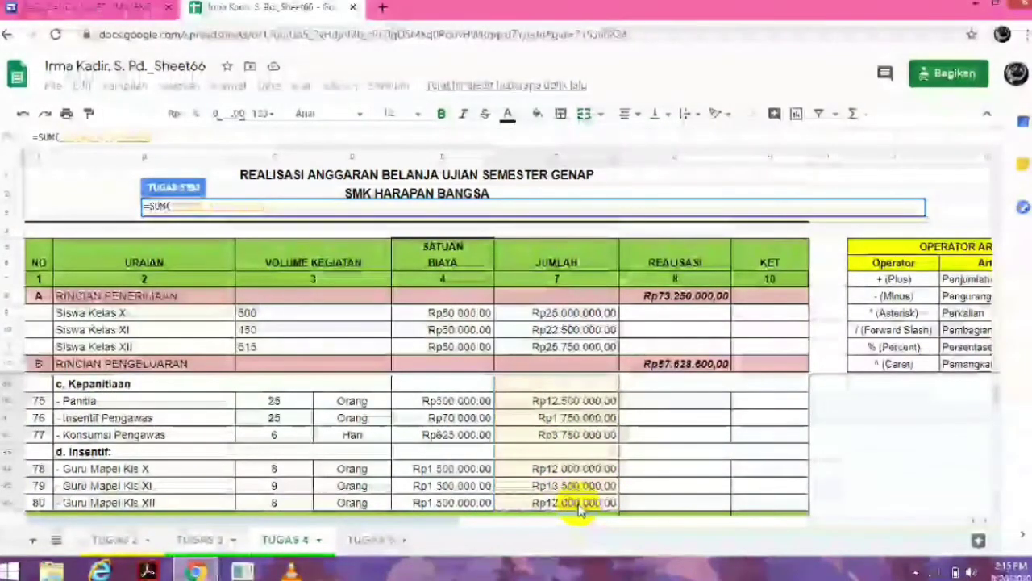
type(")")
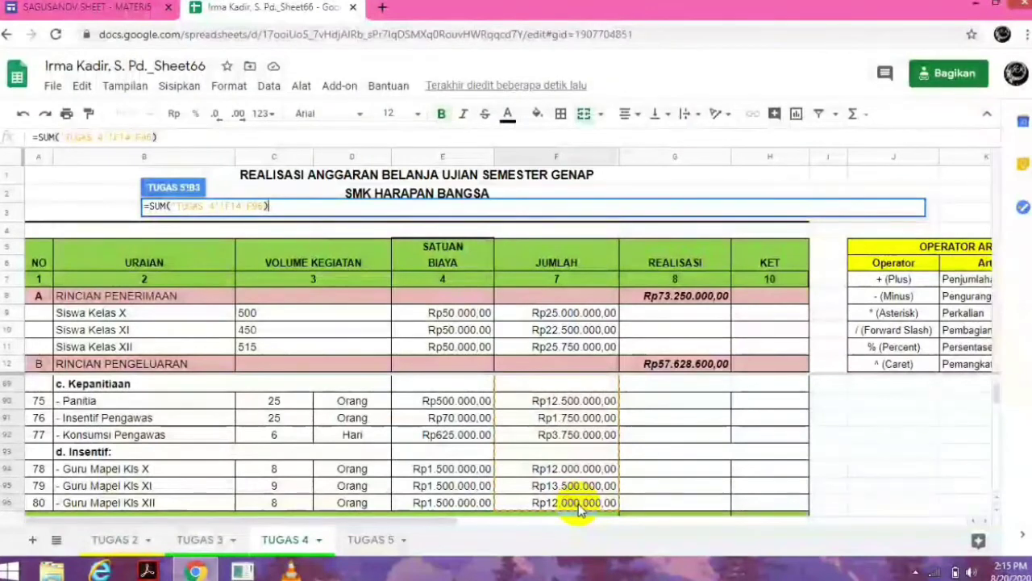
key("Return")
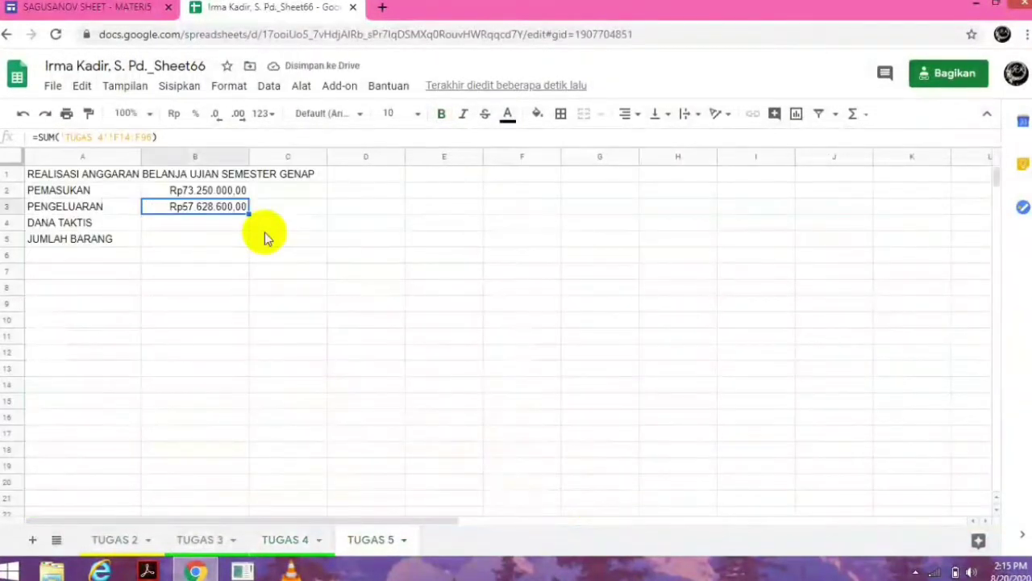
left_click(210, 228)
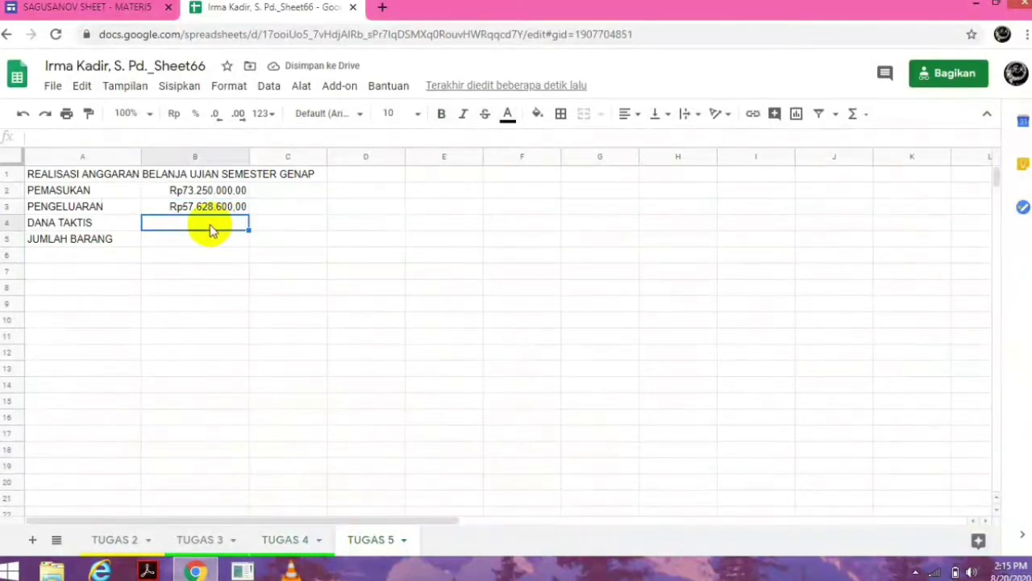
Enter =SUM('TUGAS 4'!G97) in B4, giving Rp15.621.400,00 for DANA TAKTIS
type("=SU")
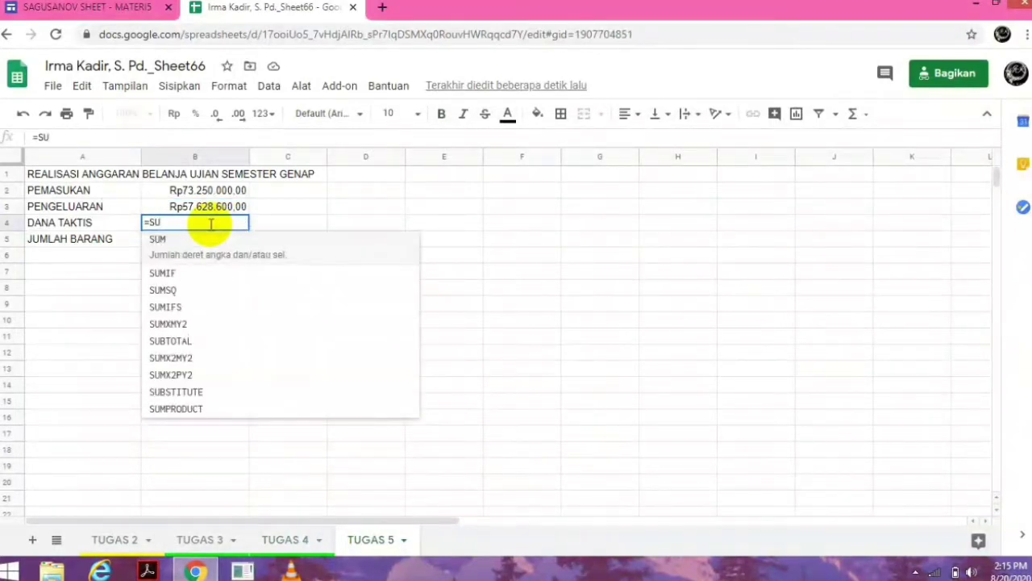
type("M")
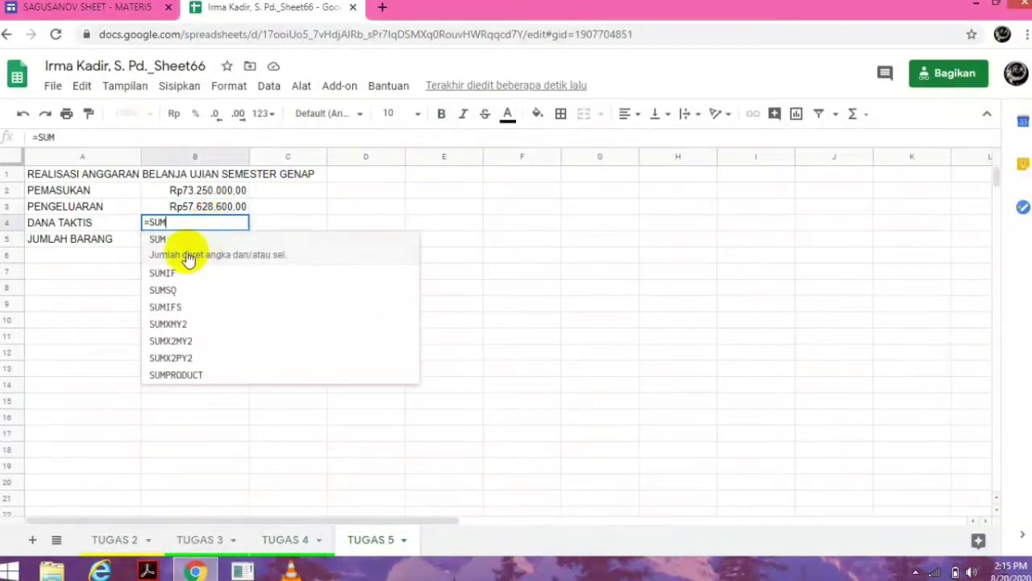
left_click(184, 244)
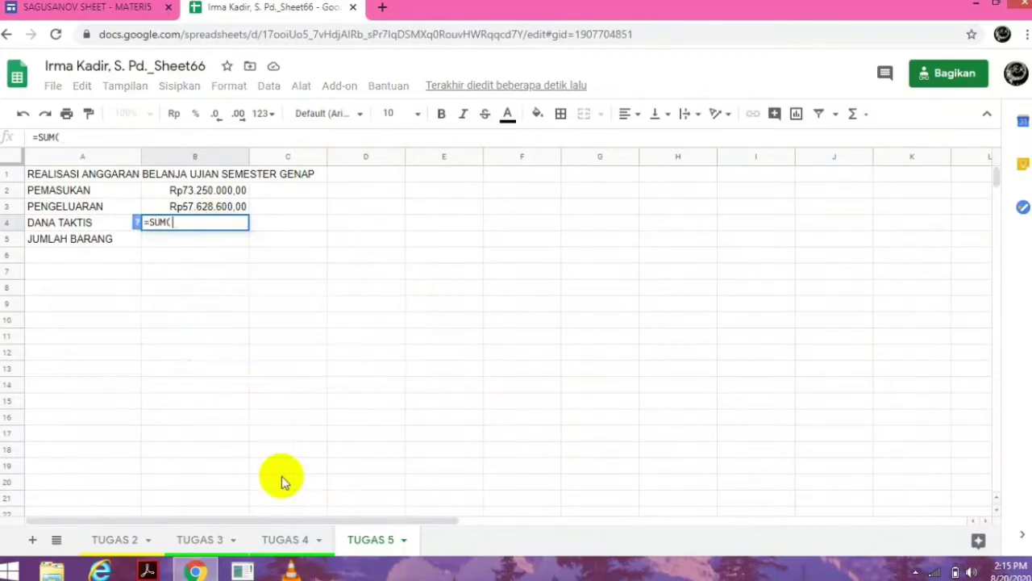
left_click(286, 540)
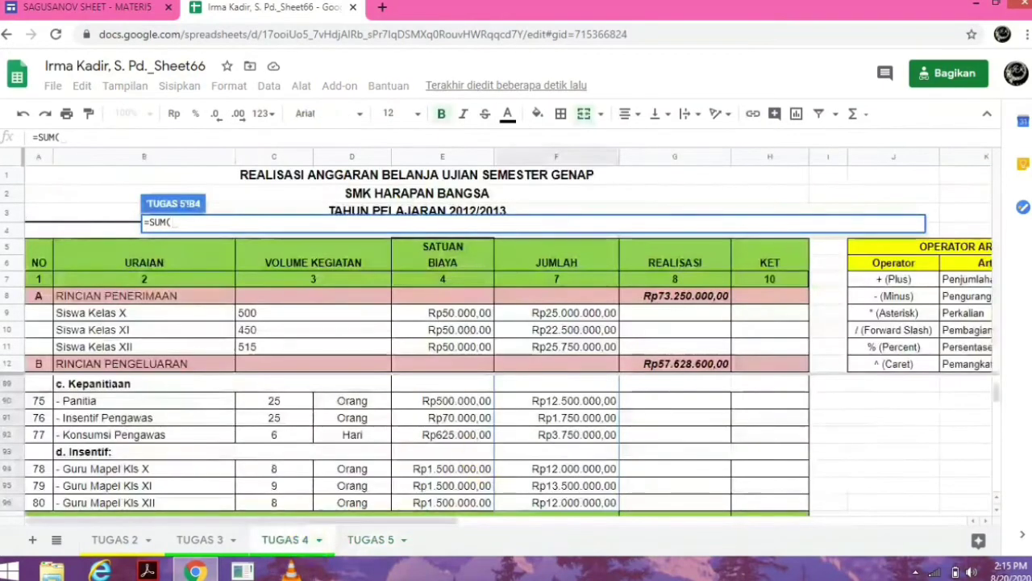
left_click(999, 390)
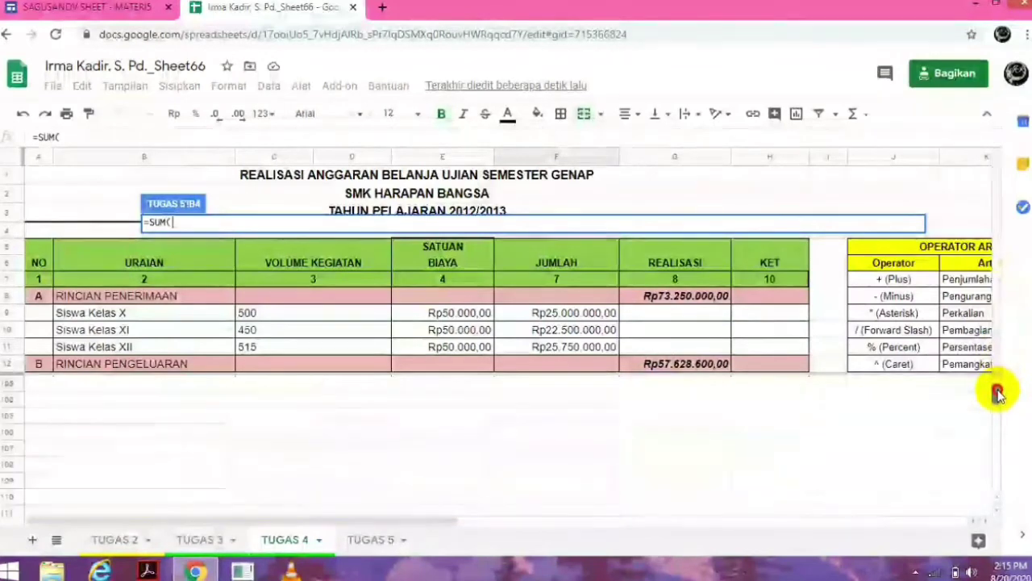
left_click_drag(999, 390, 997, 388)
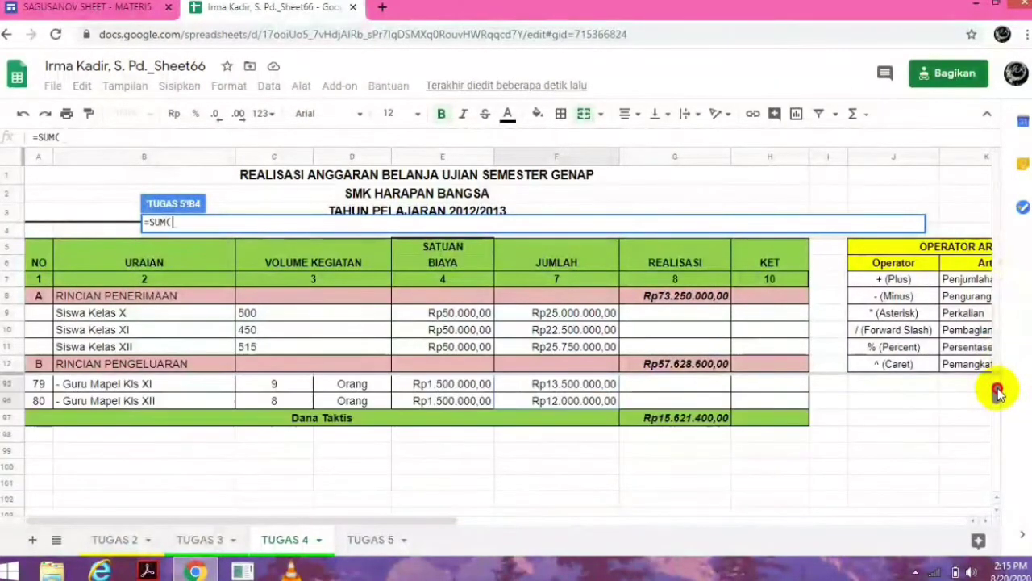
left_click(701, 418)
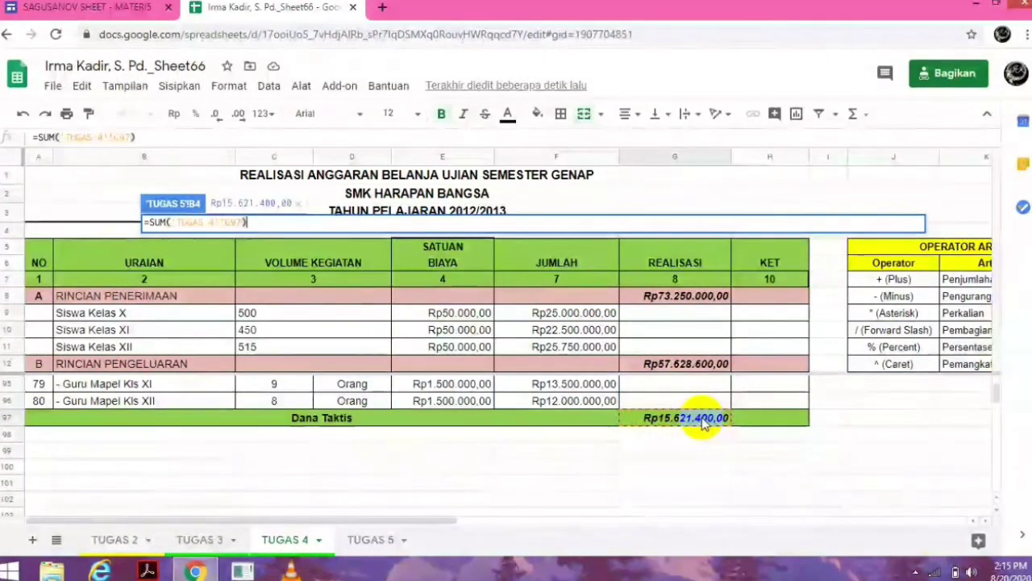
key("Return")
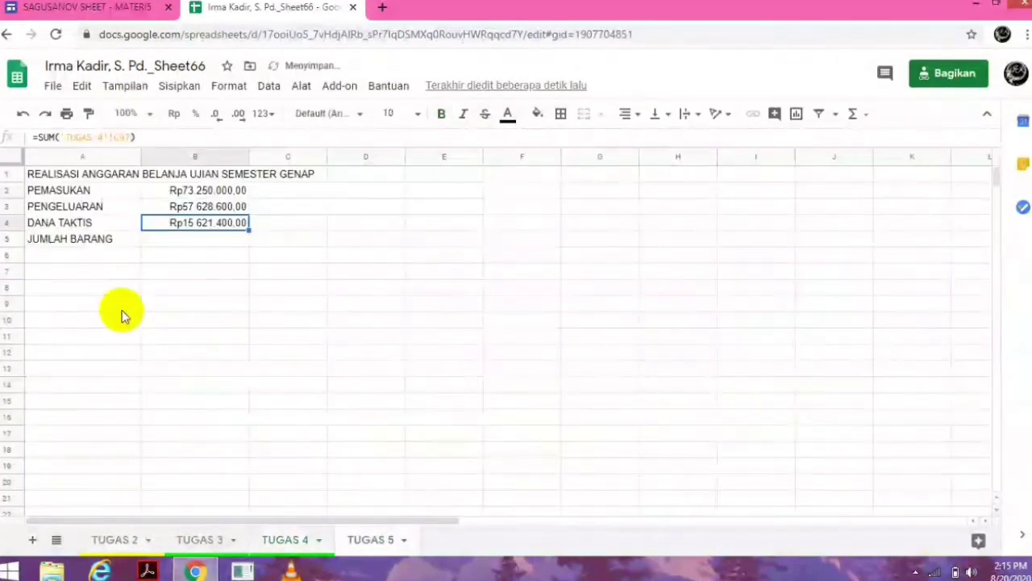
Enter =SUM('TUGAS 4'!C14:C96) in B5, giving 275 for JUMLAH BARANG
left_click(200, 240)
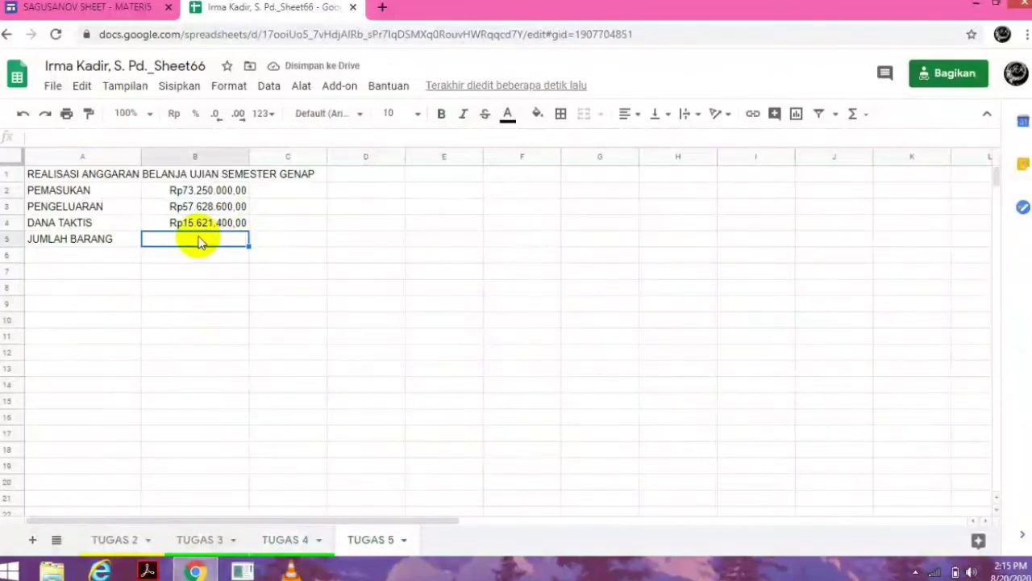
type("=SUM(")
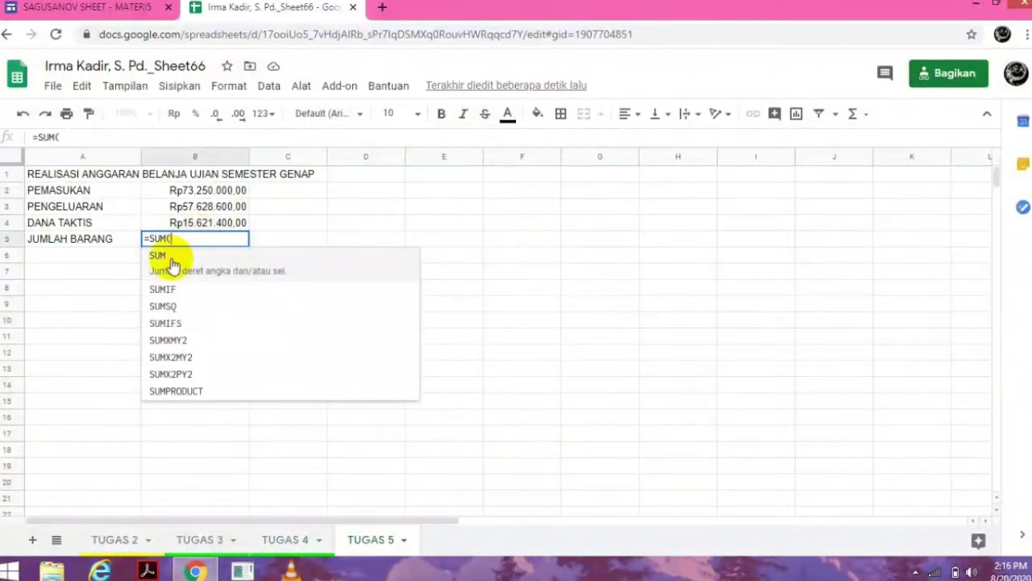
left_click(172, 265)
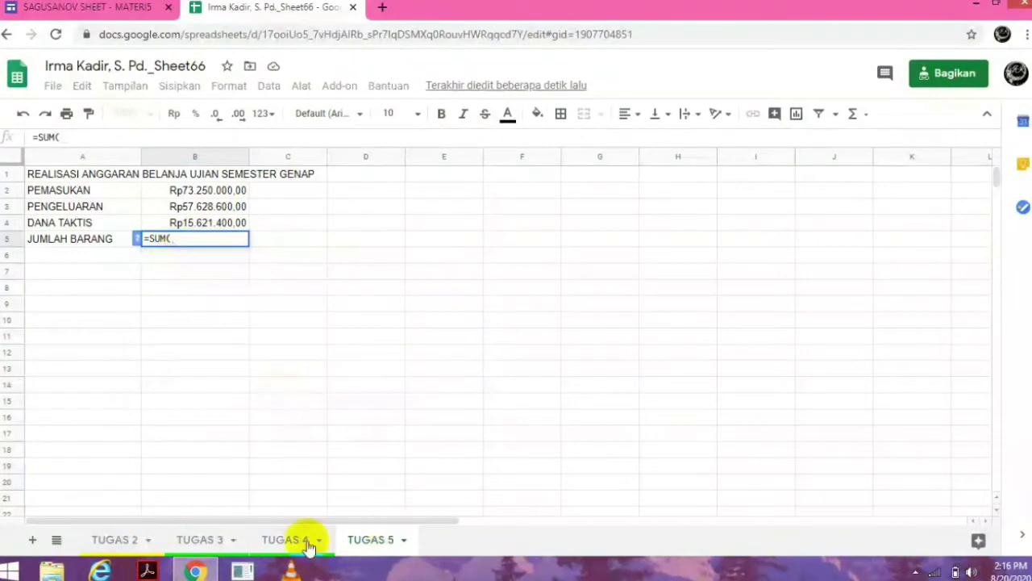
left_click(285, 540)
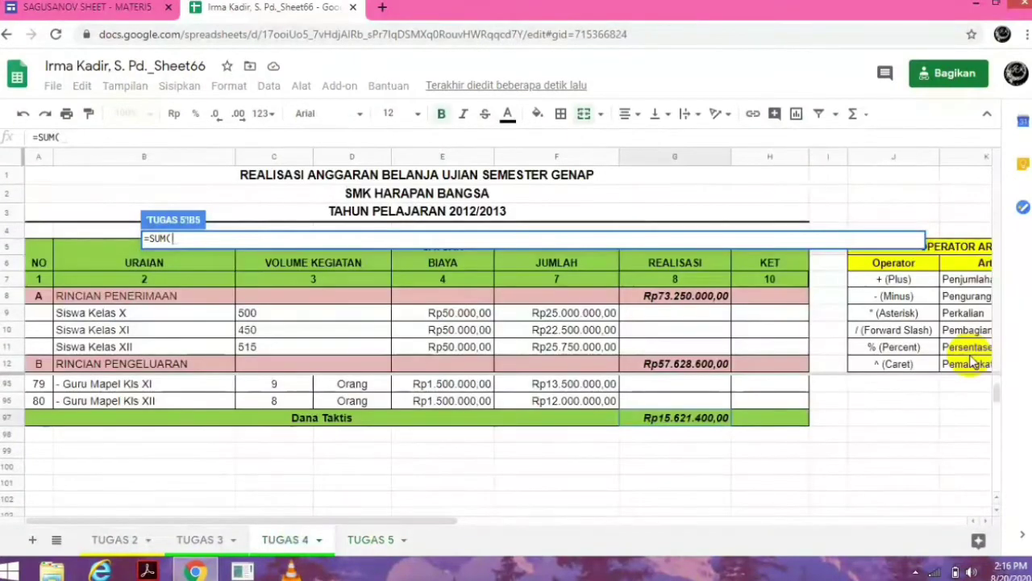
left_click_drag(998, 396, 997, 367)
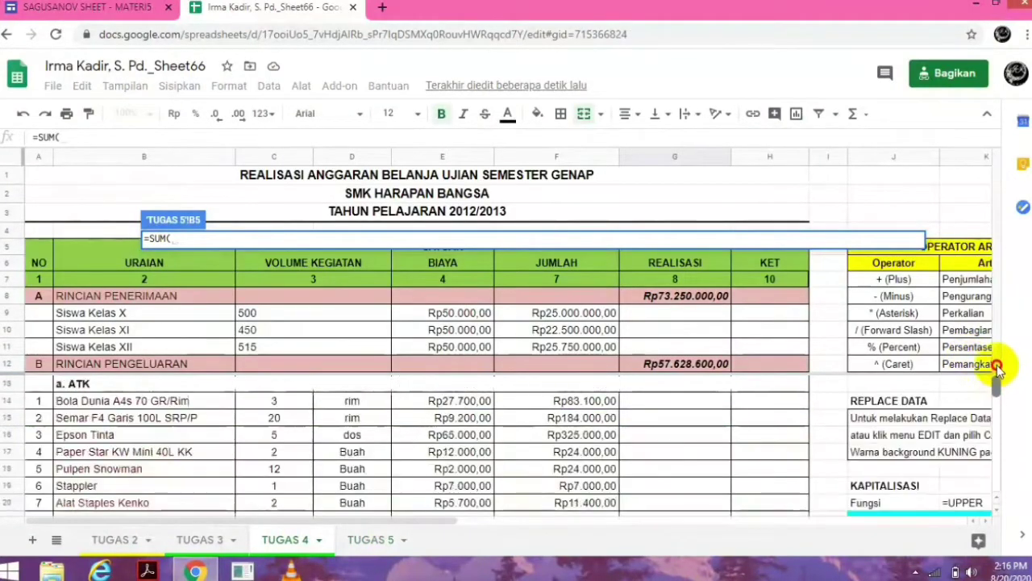
left_click(272, 399)
left_click_drag(267, 436, 266, 526)
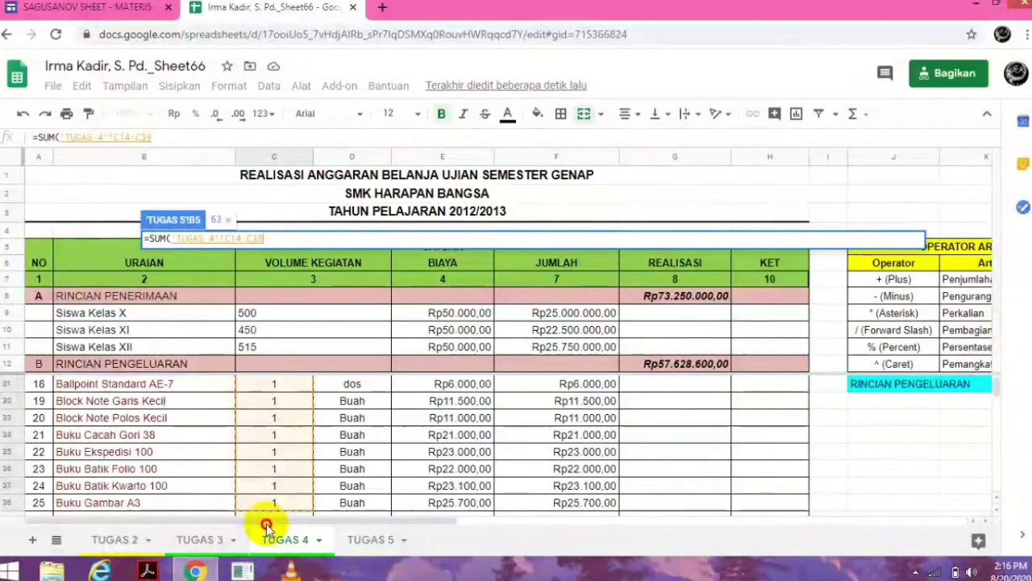
left_click_drag(267, 526, 266, 526)
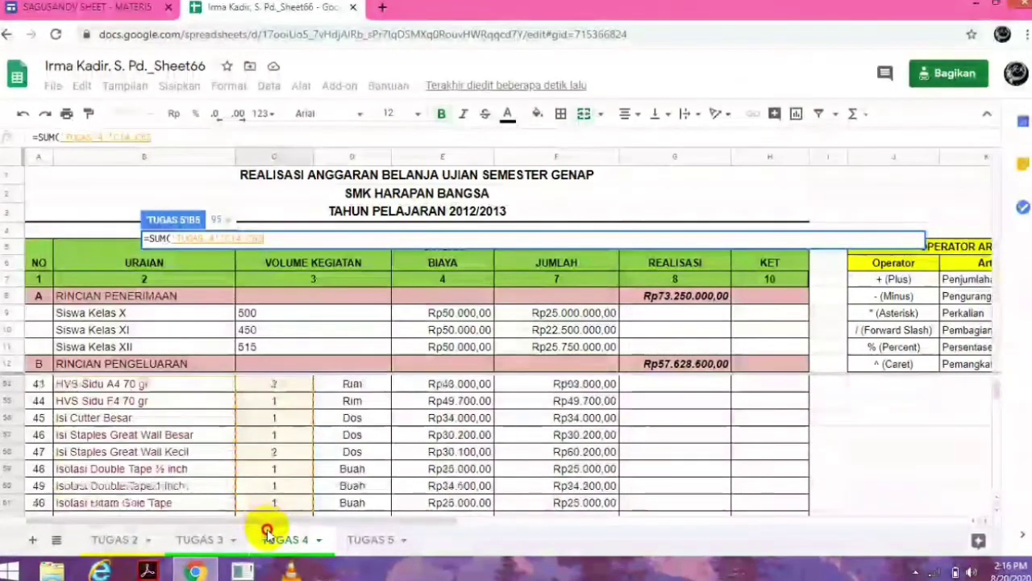
mouse_move(267, 526)
left_mouse_down()
mouse_move(268, 538)
mouse_move(275, 484)
left_mouse_up()
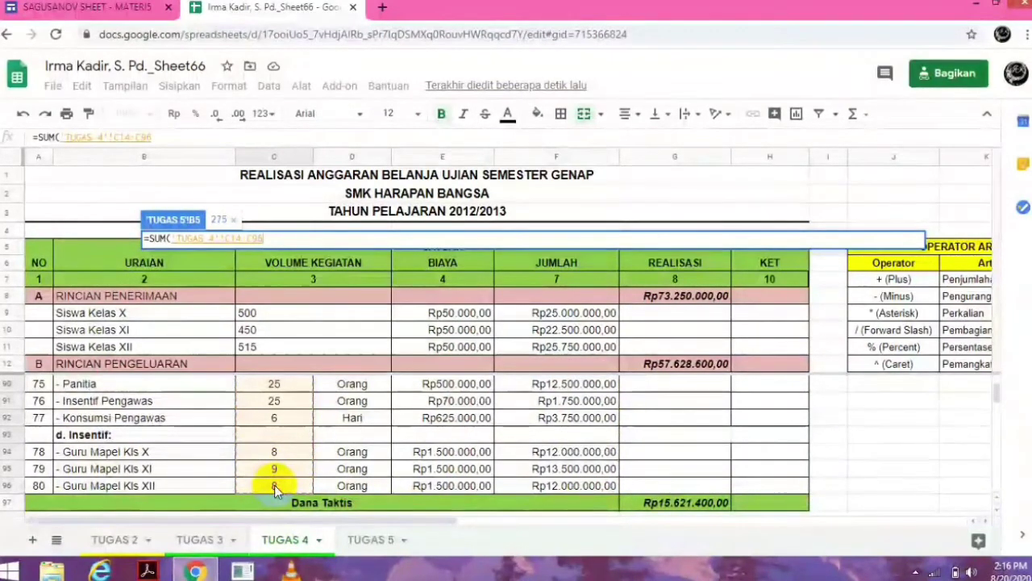
type(")")
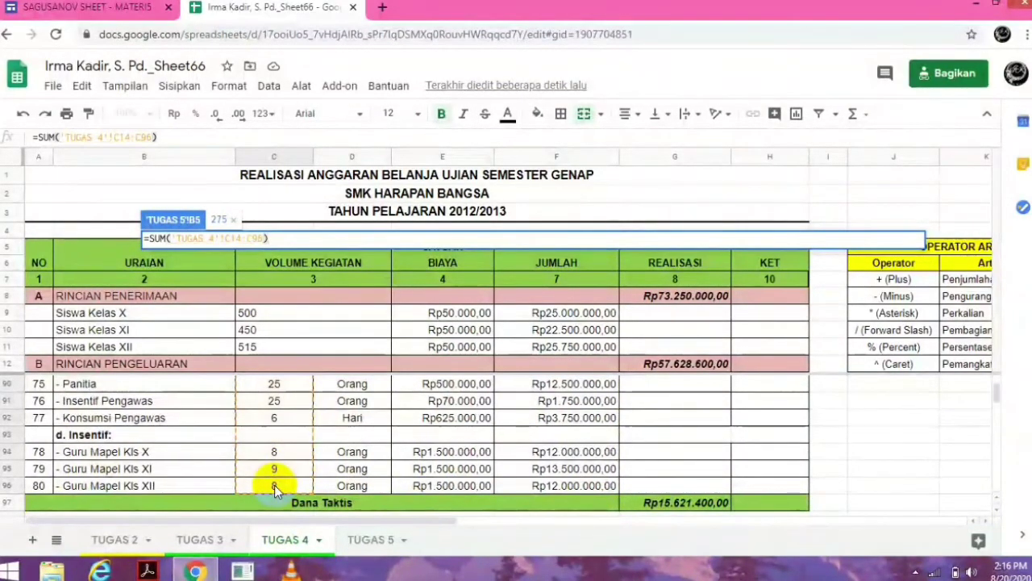
key("Return")
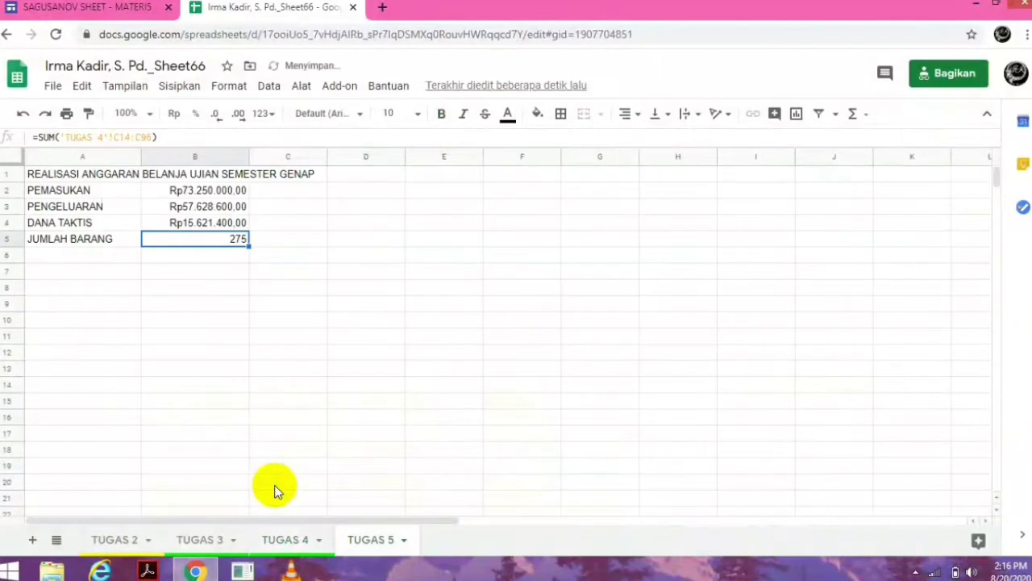
left_click(343, 191)
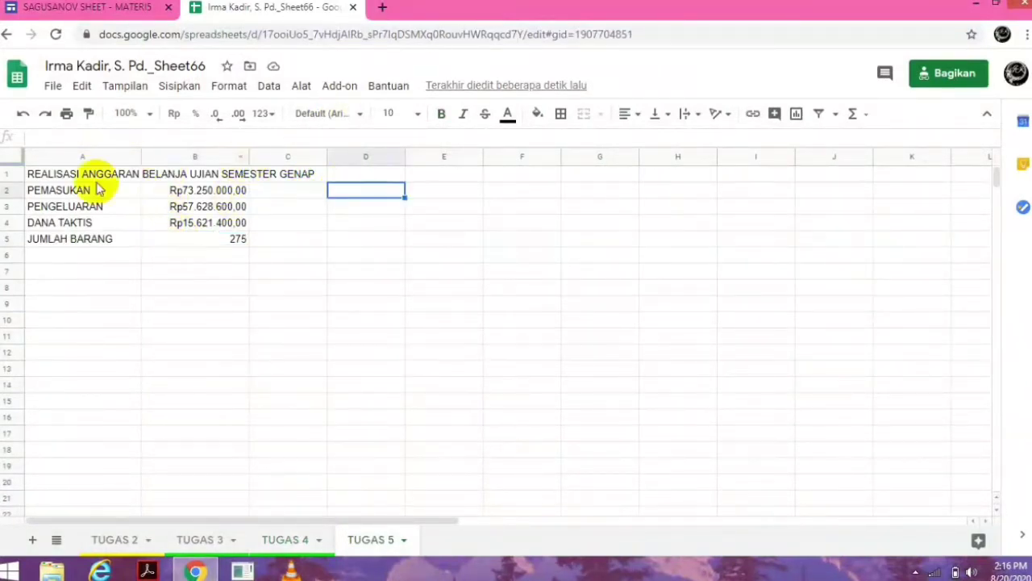
Copy A2:B5 to D2 and clear the pasted values in E2:E5, keeping only the labels
left_click_drag(48, 189, 223, 242)
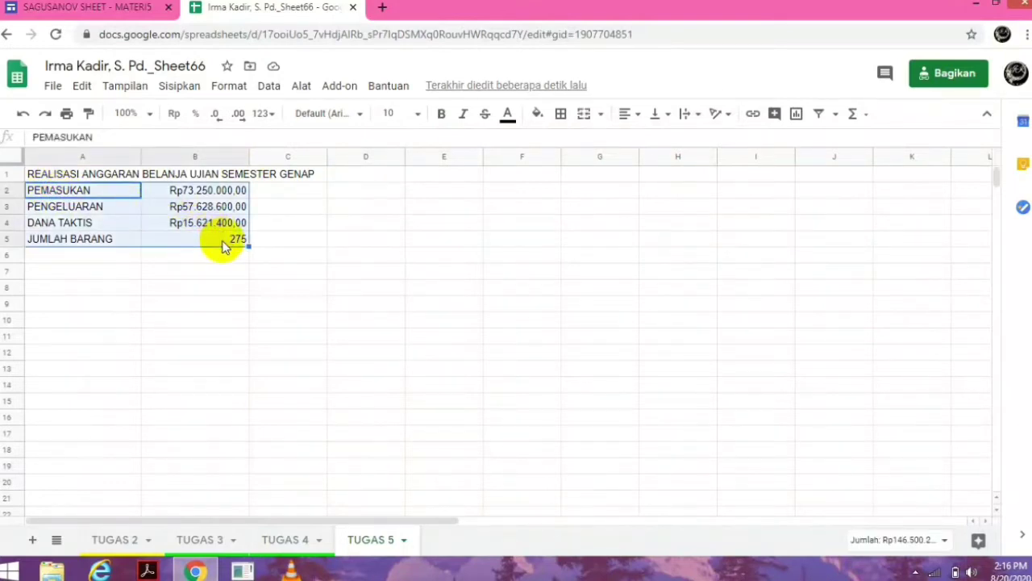
key("ctrl+c")
left_click(346, 194)
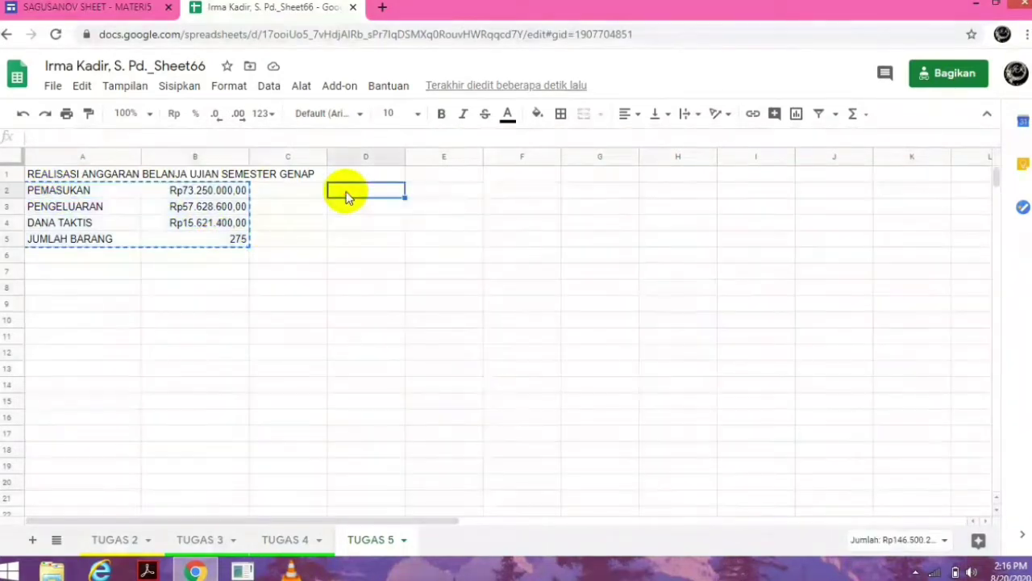
key("ctrl+v")
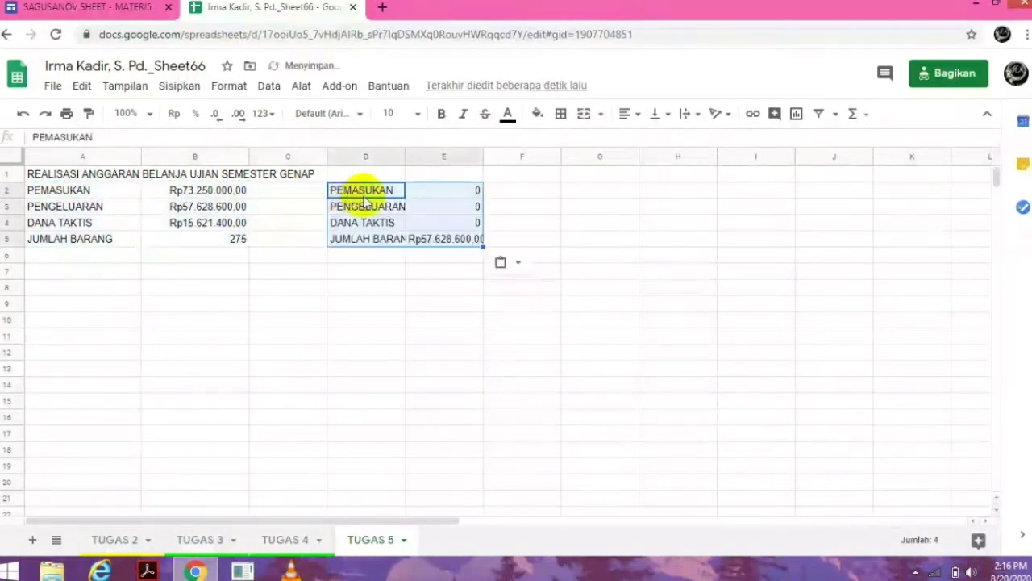
left_click_drag(451, 196, 455, 250)
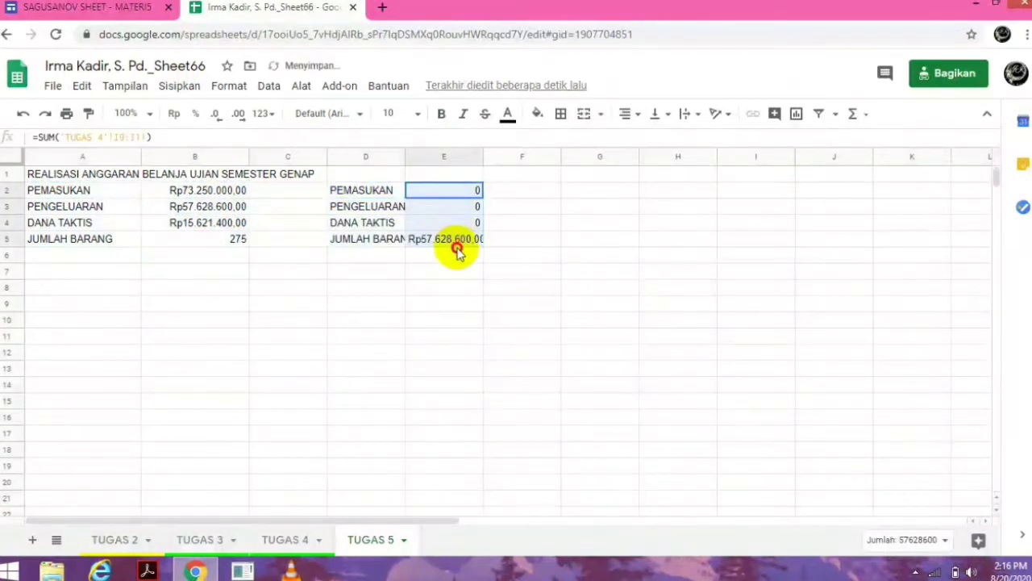
key("Delete")
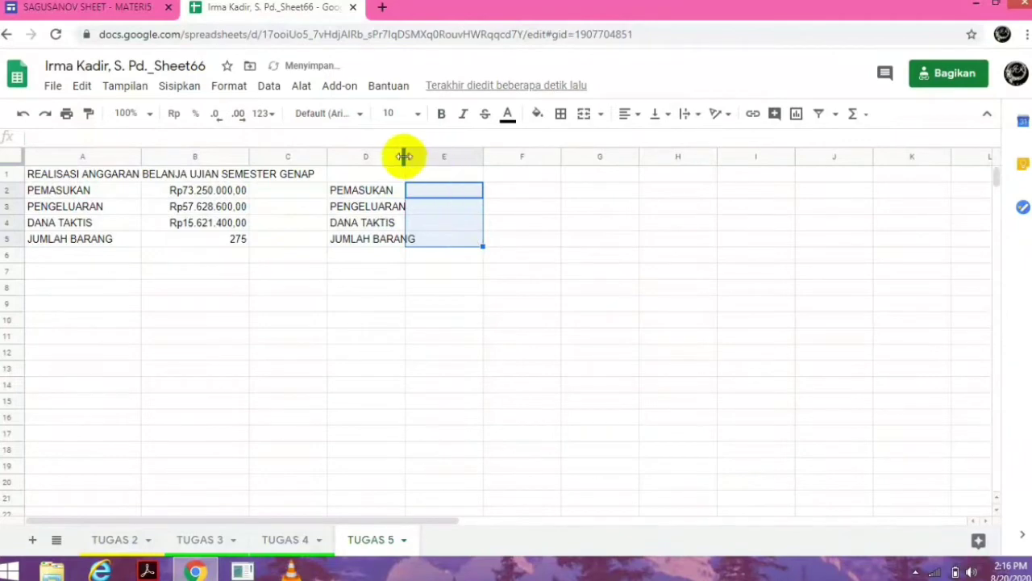
Widen columns D and E to fit the labels
left_click_drag(404, 156, 434, 156)
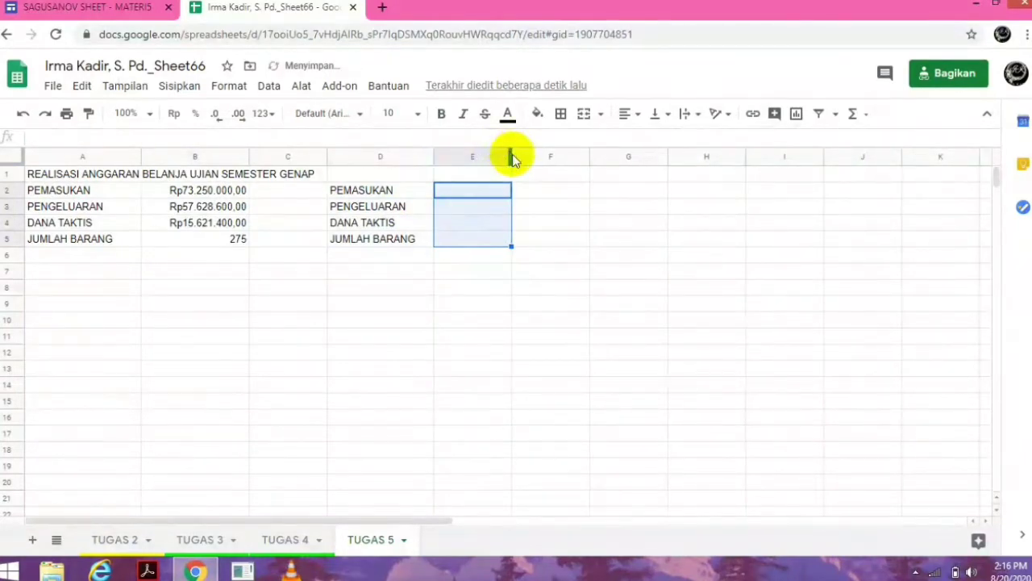
left_click_drag(519, 154, 558, 154)
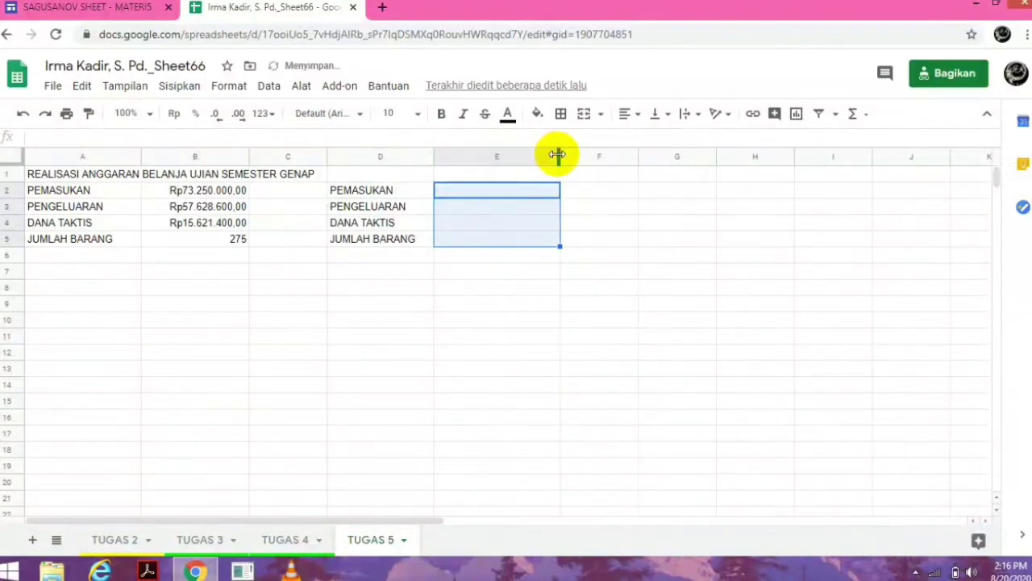
left_click(297, 540)
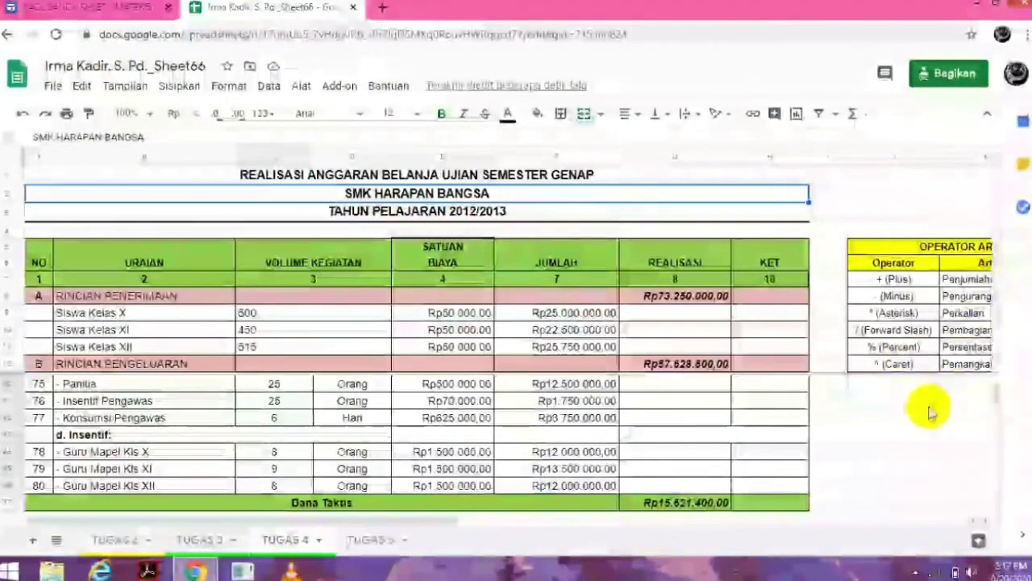
Define the named range PEMASUKAN for the income amounts 'TUGAS 4'!F9:F11
left_click_drag(1002, 387, 994, 360)
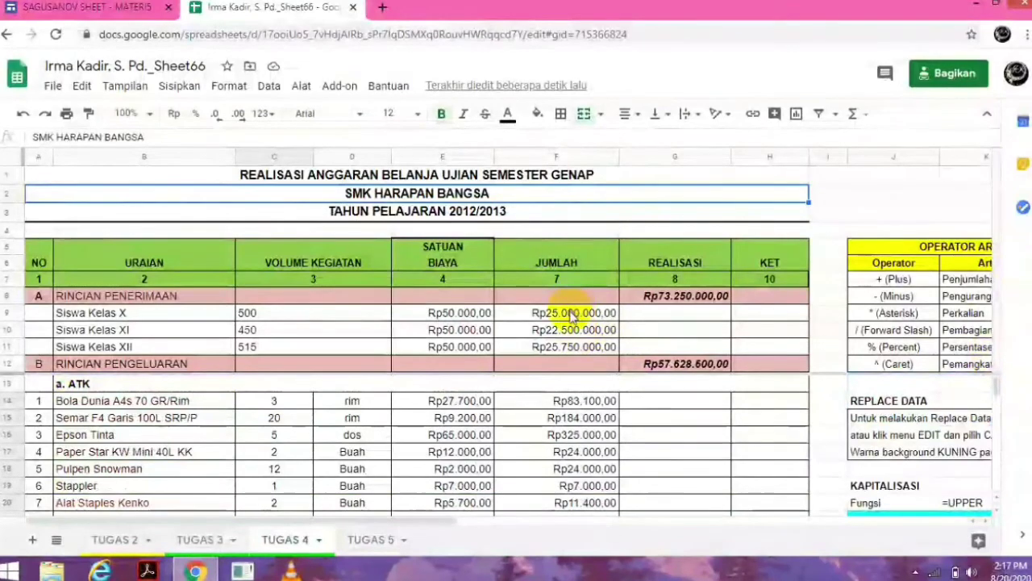
left_click_drag(567, 317, 567, 350)
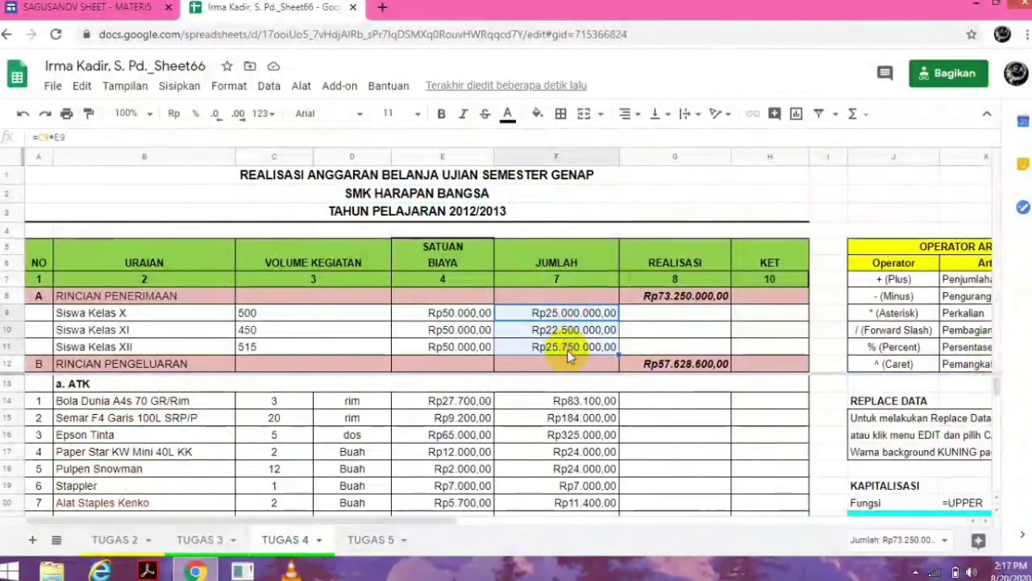
right_click(567, 348)
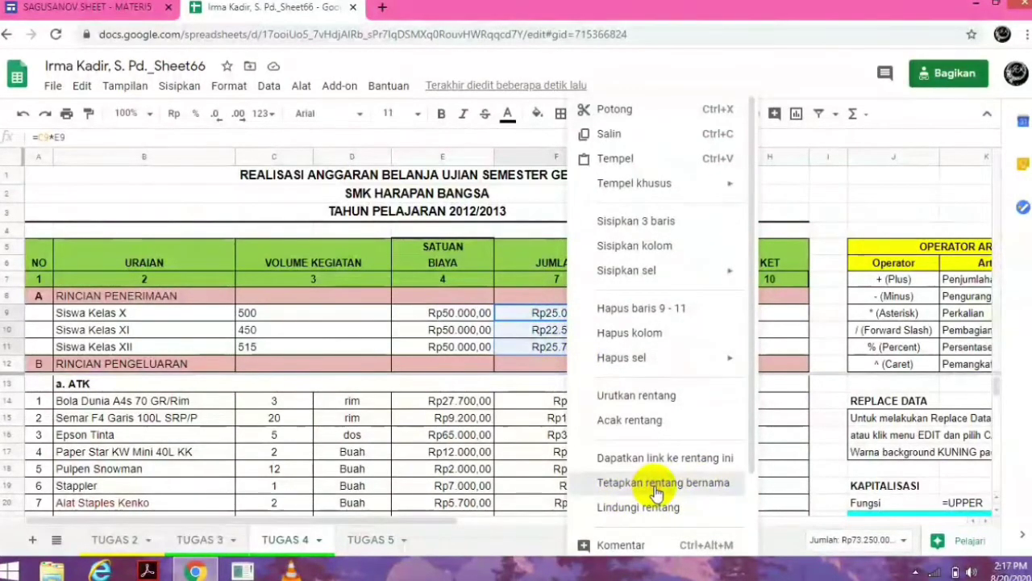
left_click(658, 487)
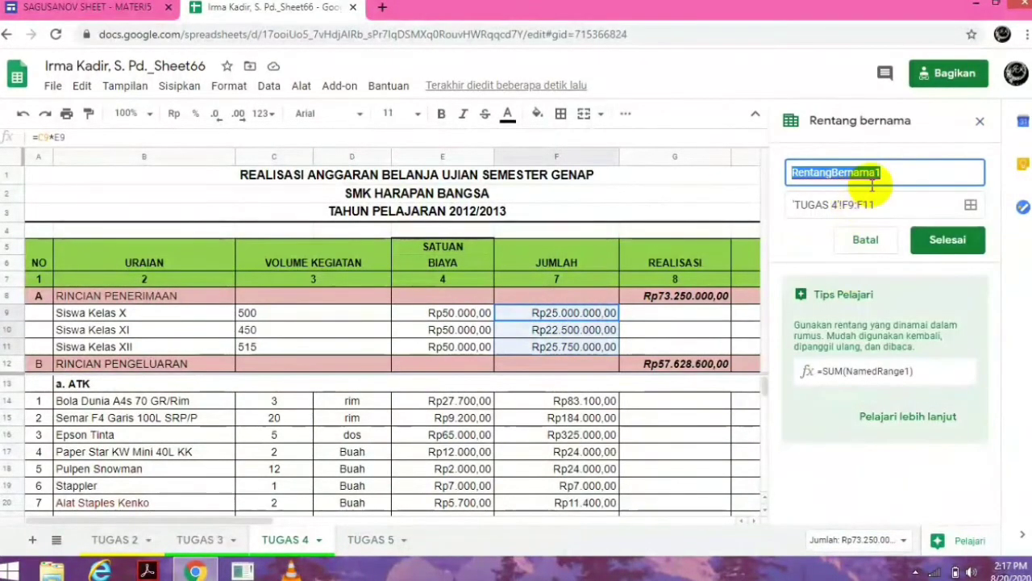
type("PEMA")
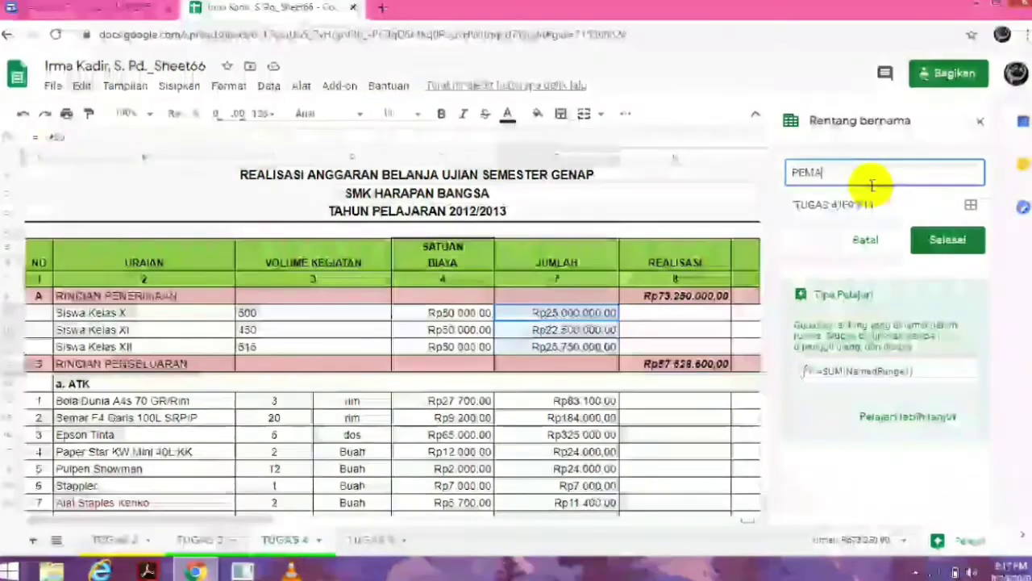
type("SUKAN")
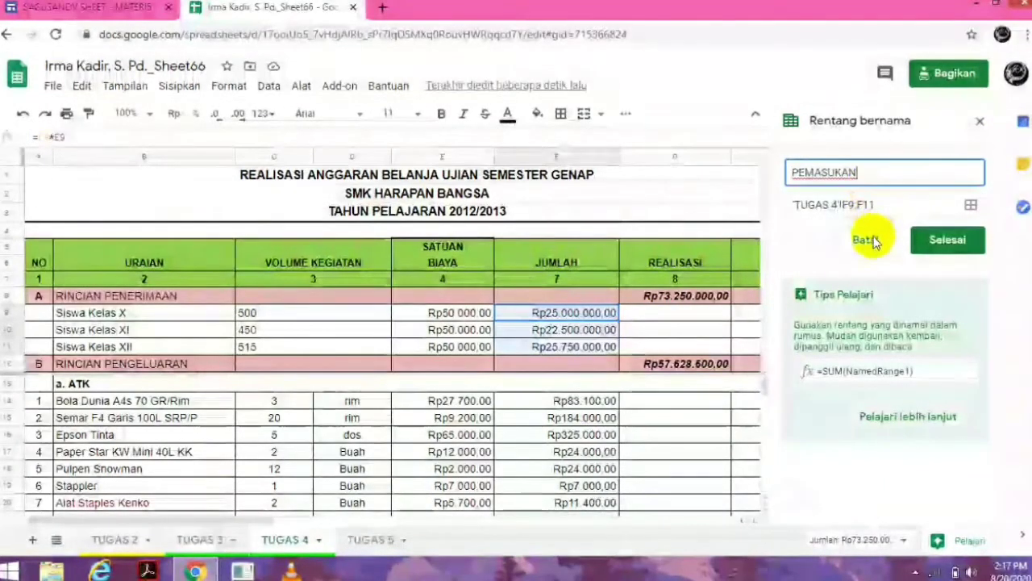
left_click(960, 252)
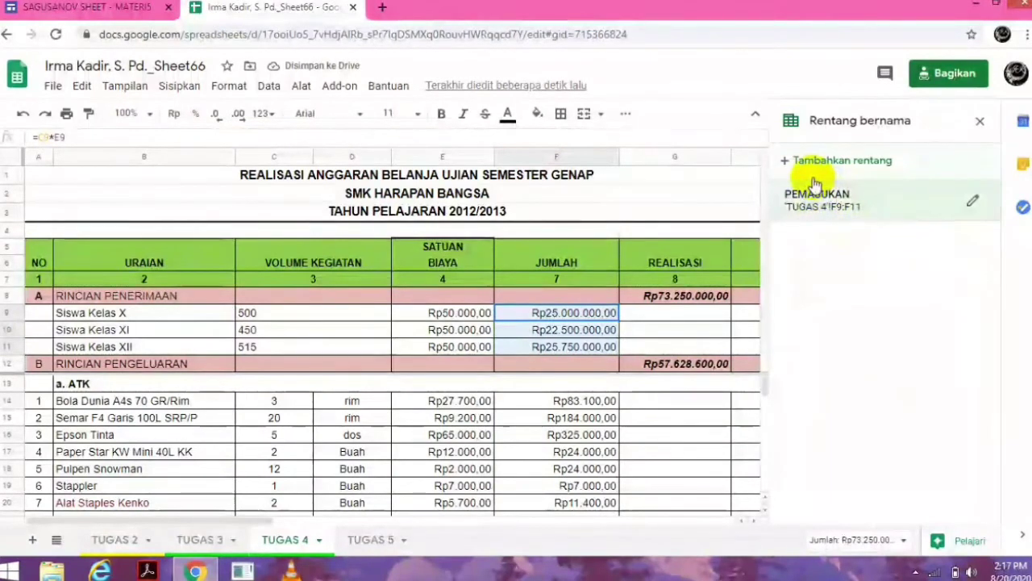
Add the named range PENGELUARAN covering the expense amounts 'TUGAS 4'!F14:F1068
left_click(787, 162)
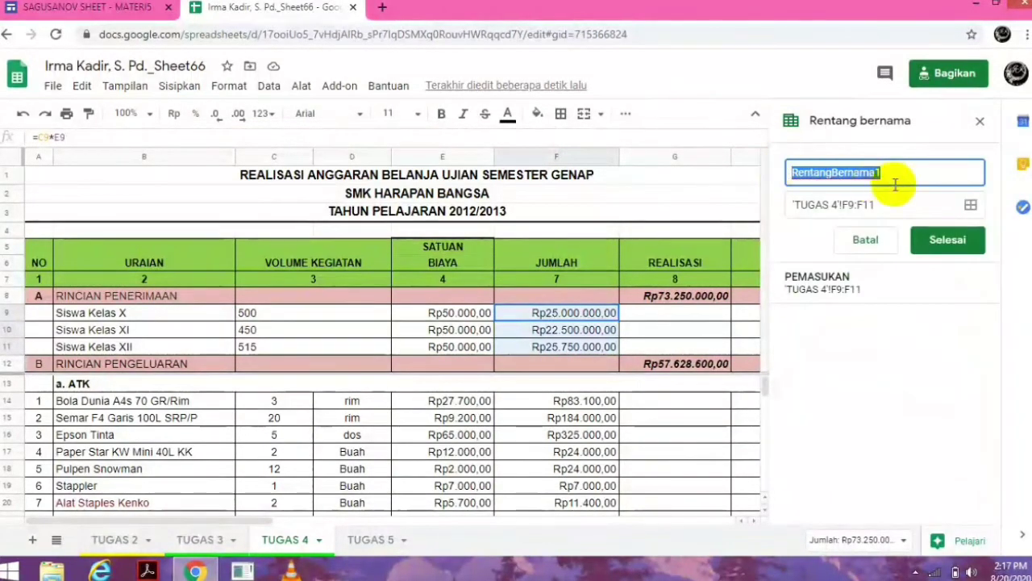
type("PENGELUARAN")
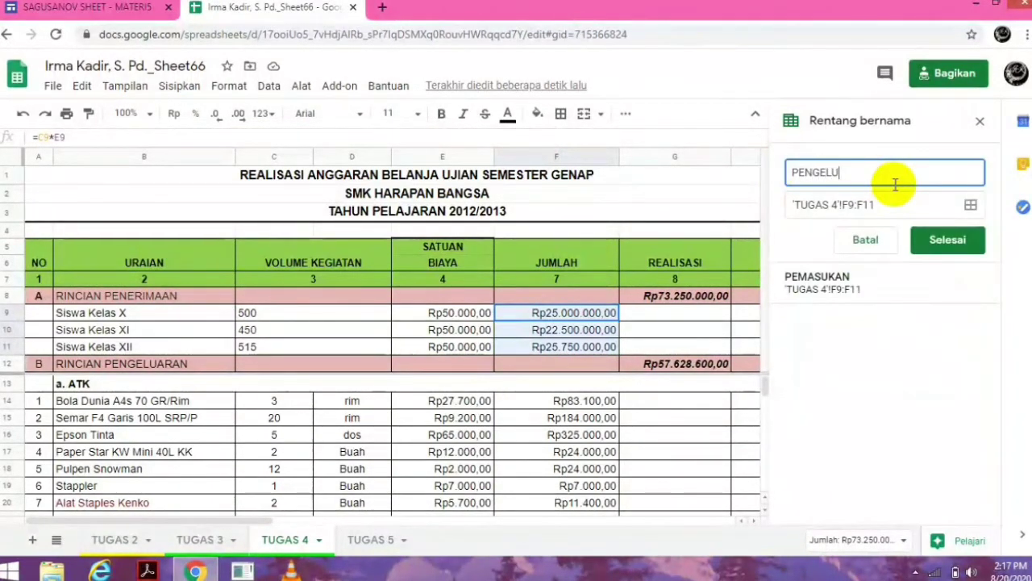
left_click(971, 205)
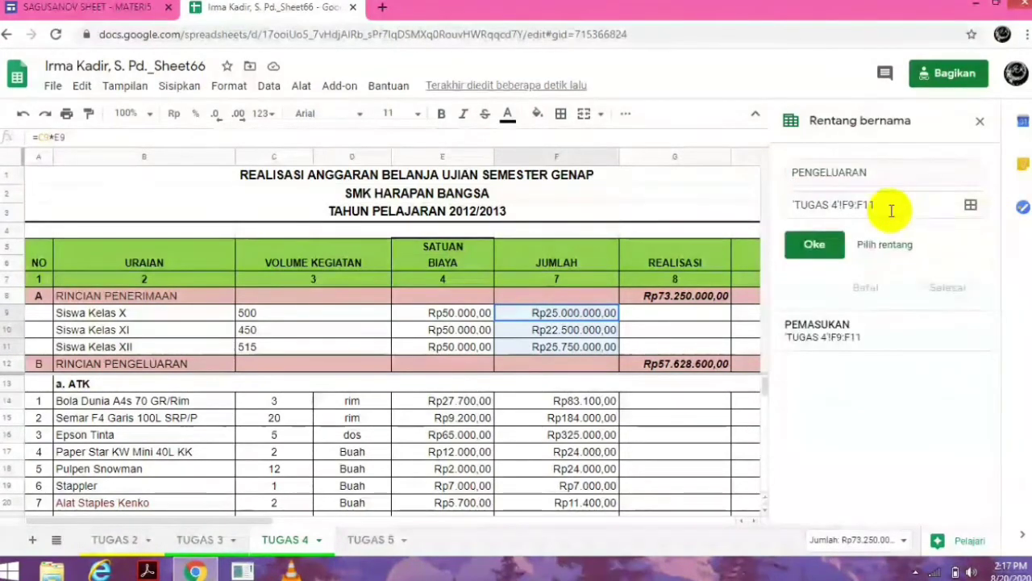
left_click_drag(887, 206, 757, 203)
key("BackSpace")
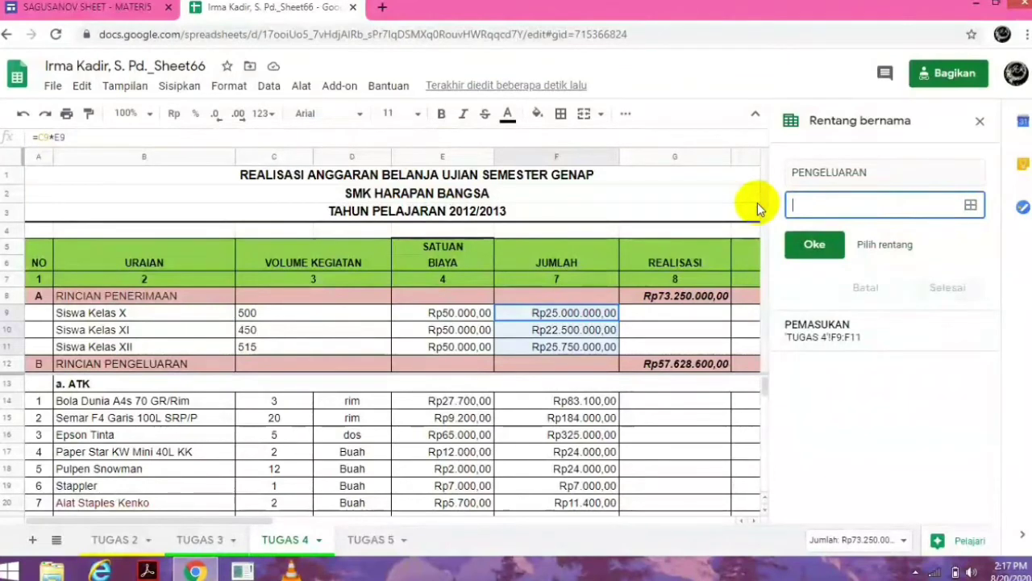
left_click(865, 246)
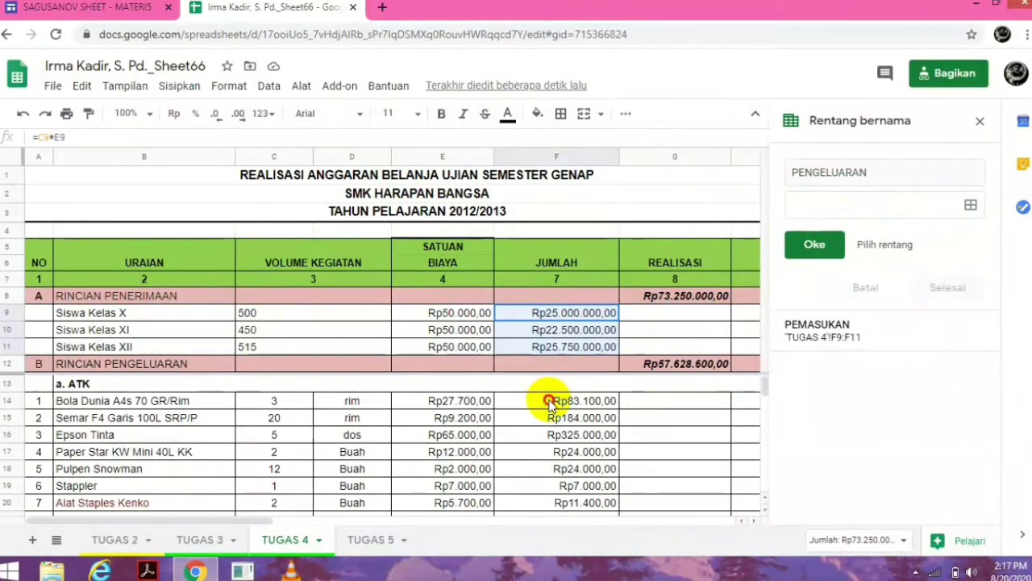
left_click_drag(548, 401, 555, 544)
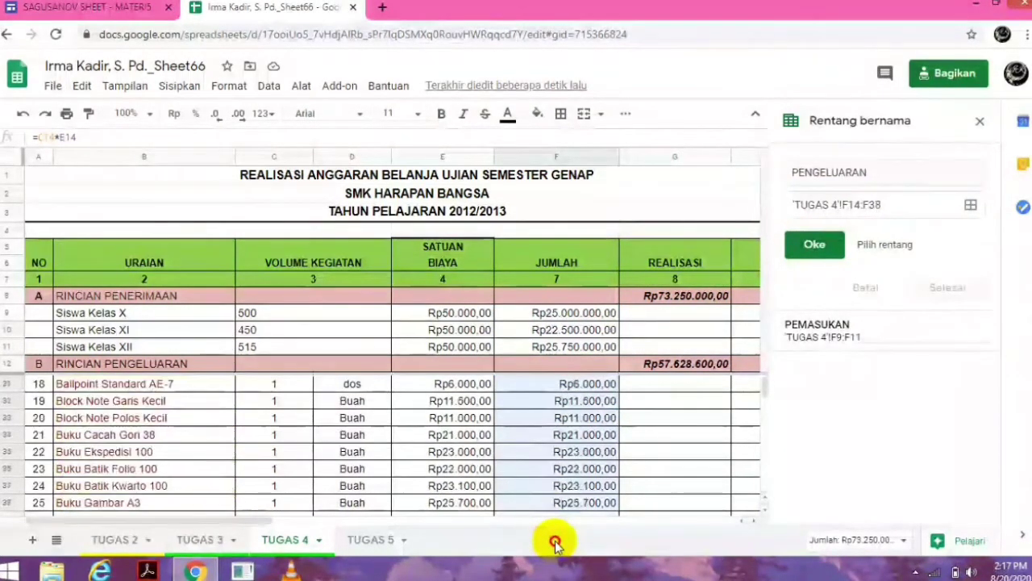
left_click_drag(555, 543, 557, 548)
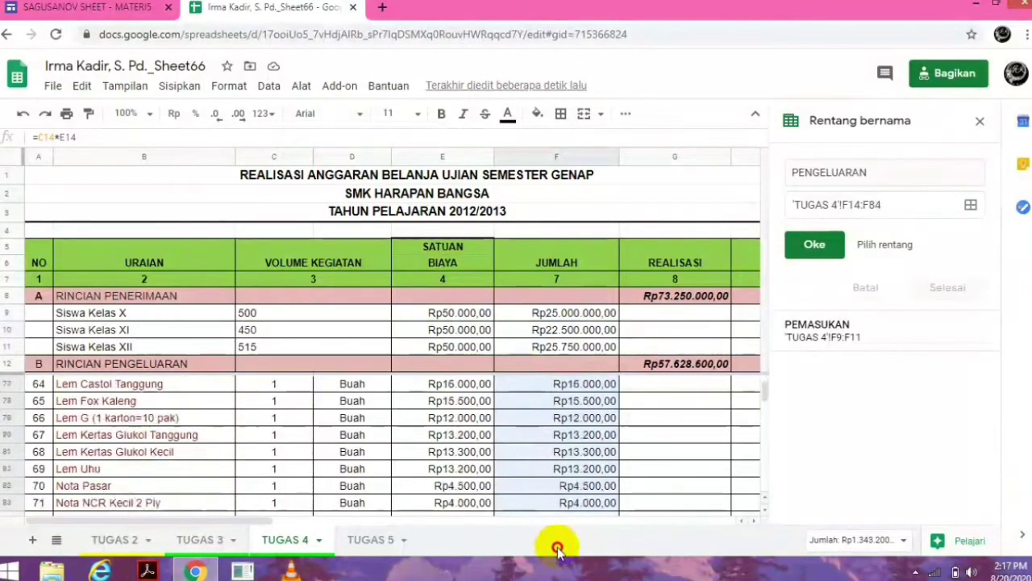
mouse_move(556, 548)
left_mouse_down()
mouse_move(559, 460)
mouse_move(565, 487)
left_mouse_up()
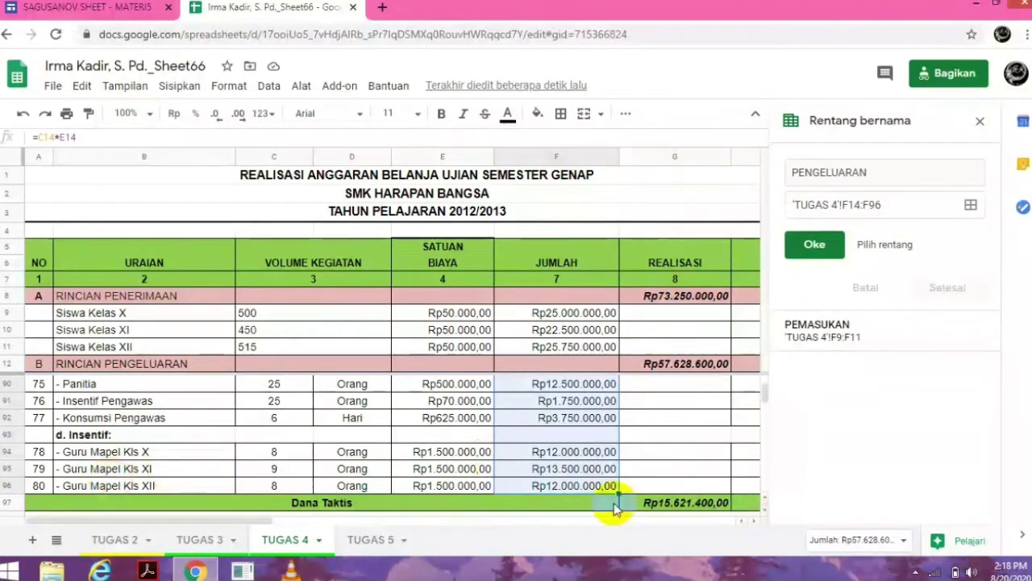
left_click(888, 206)
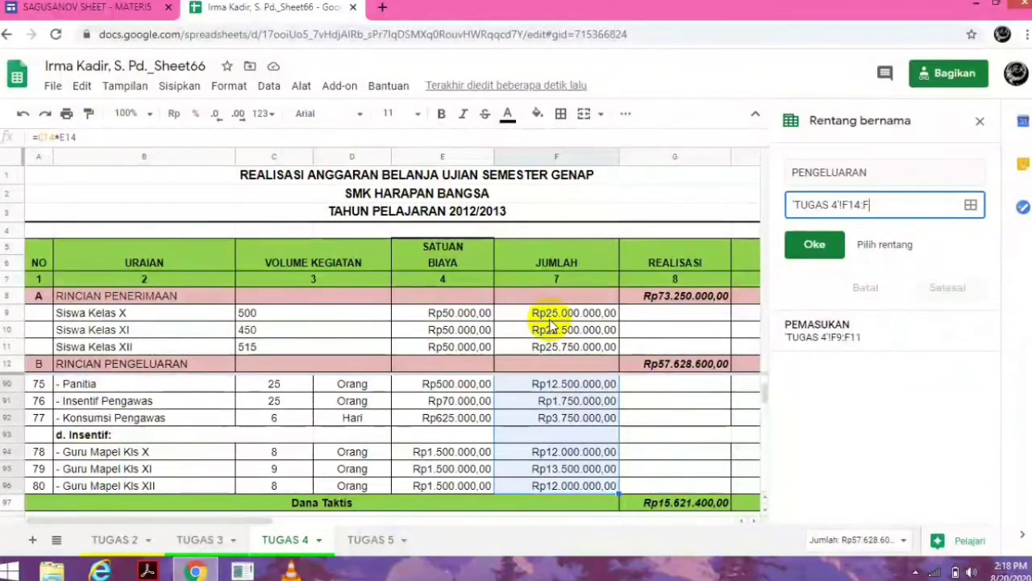
left_click(813, 242)
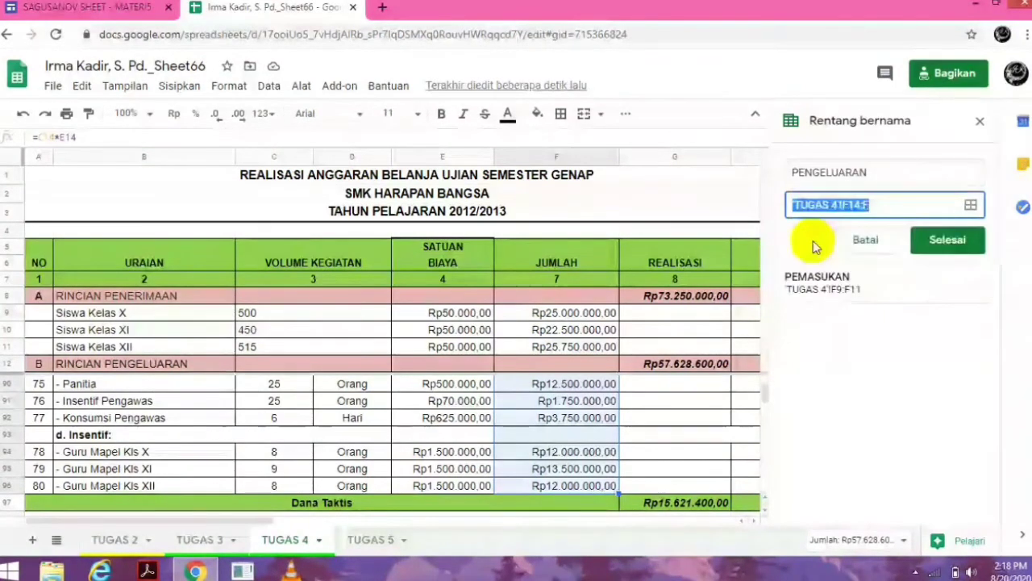
left_click(954, 241)
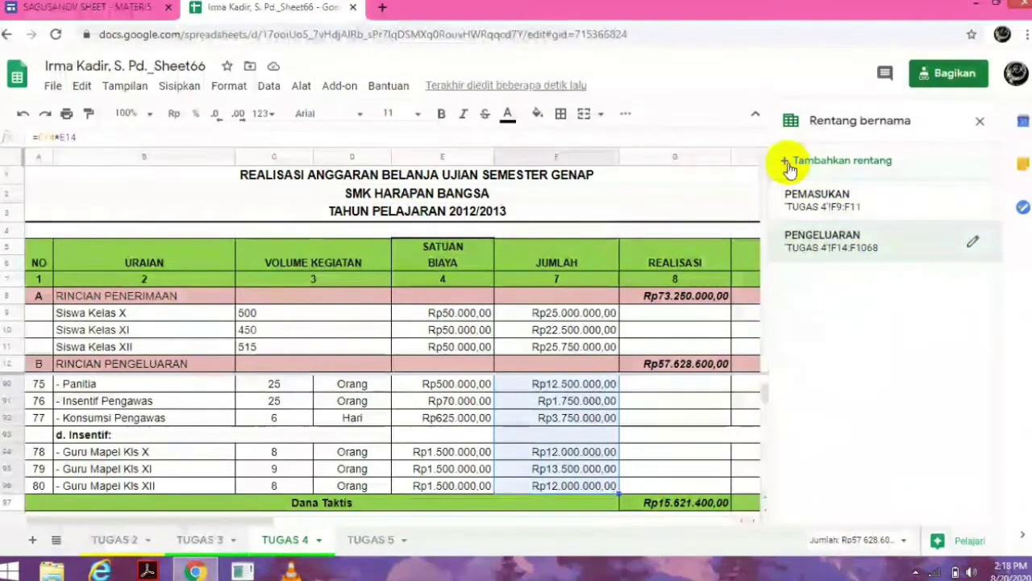
Add the named range DANATAKTIS for 'TUGAS 4'!G97, removing the disallowed space from the name
left_click(789, 166)
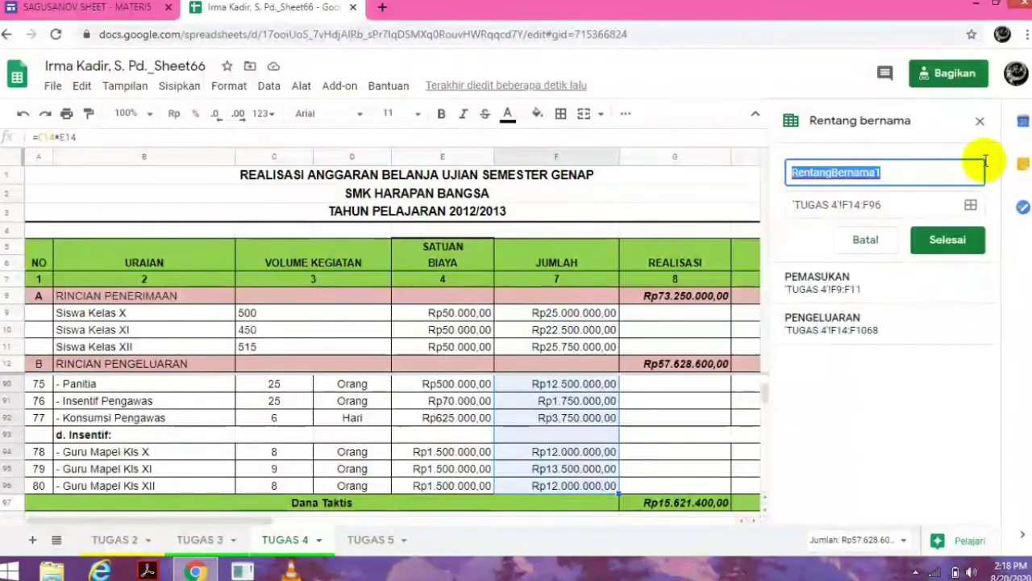
type("DANA TAKTIS")
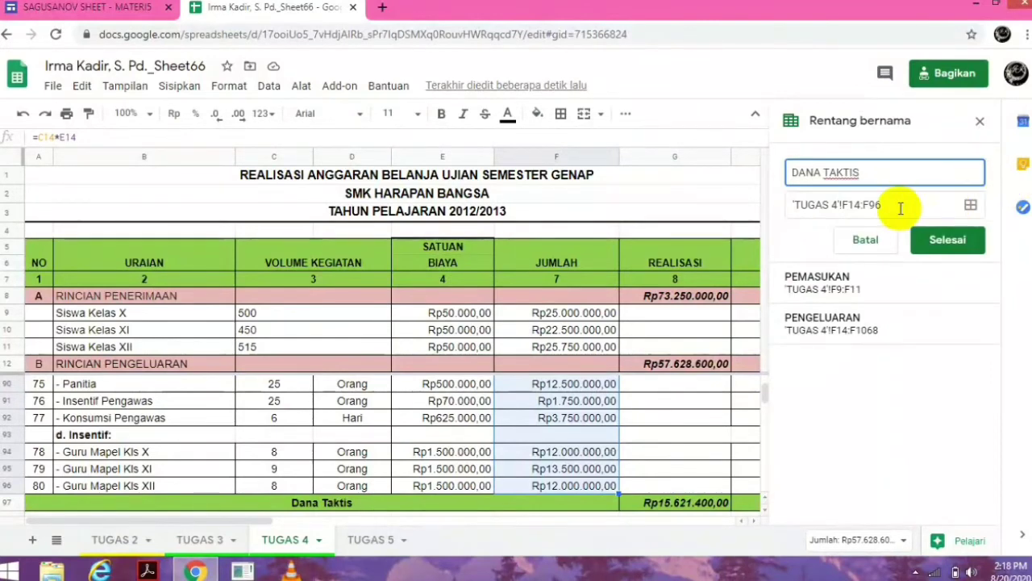
left_click(839, 206)
key("BackSpace")
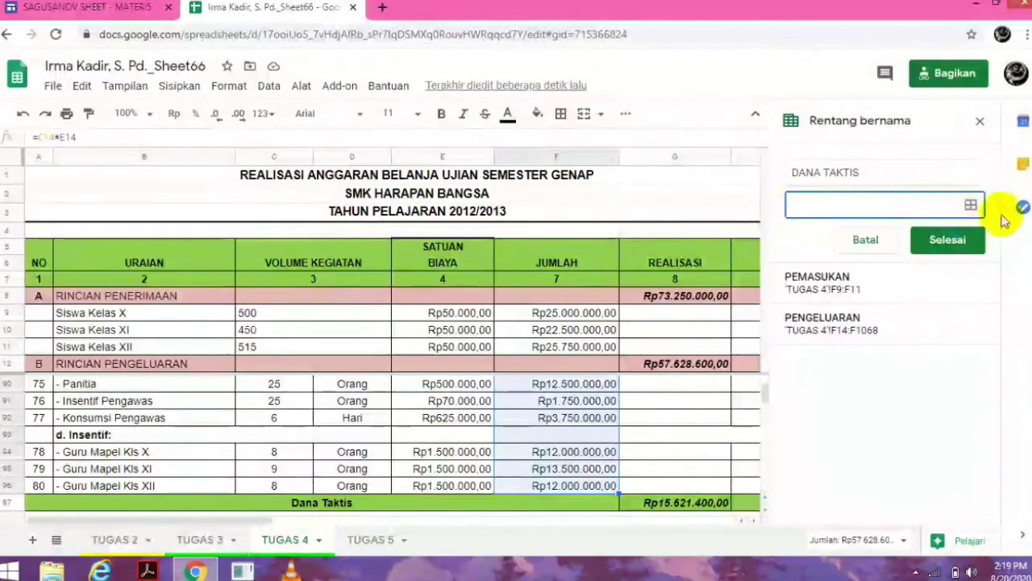
left_click(971, 206)
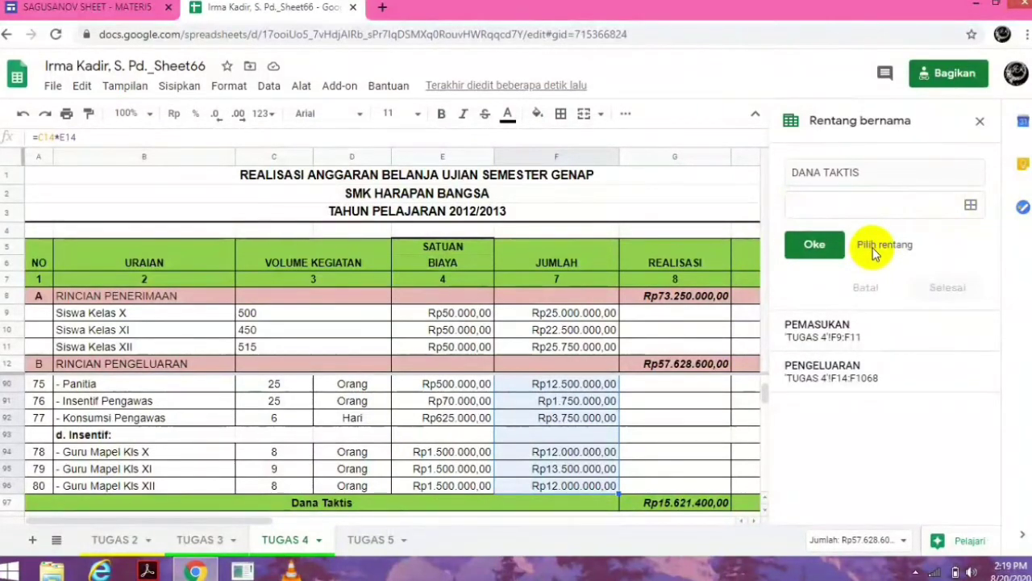
left_click(680, 503)
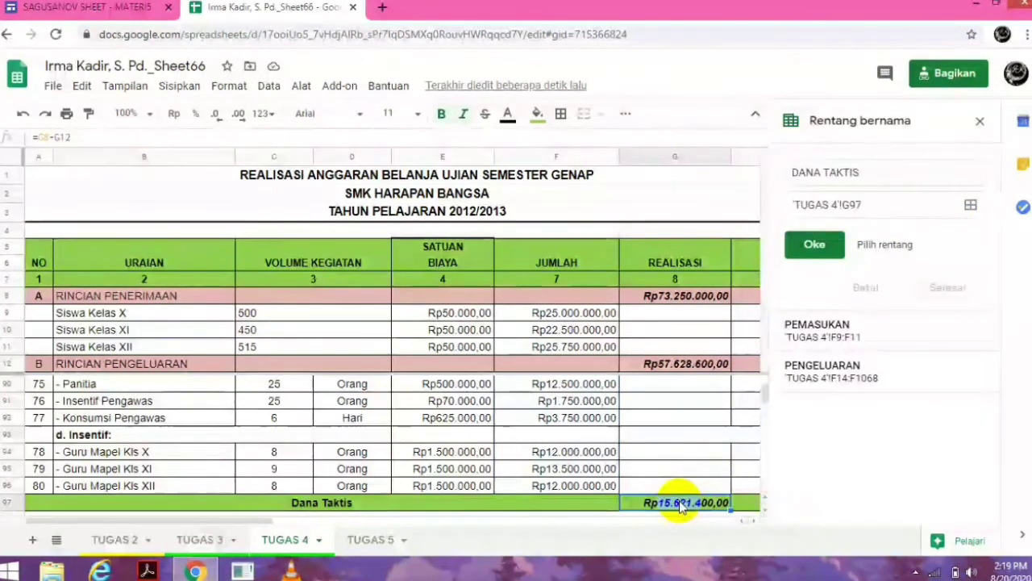
left_click(840, 260)
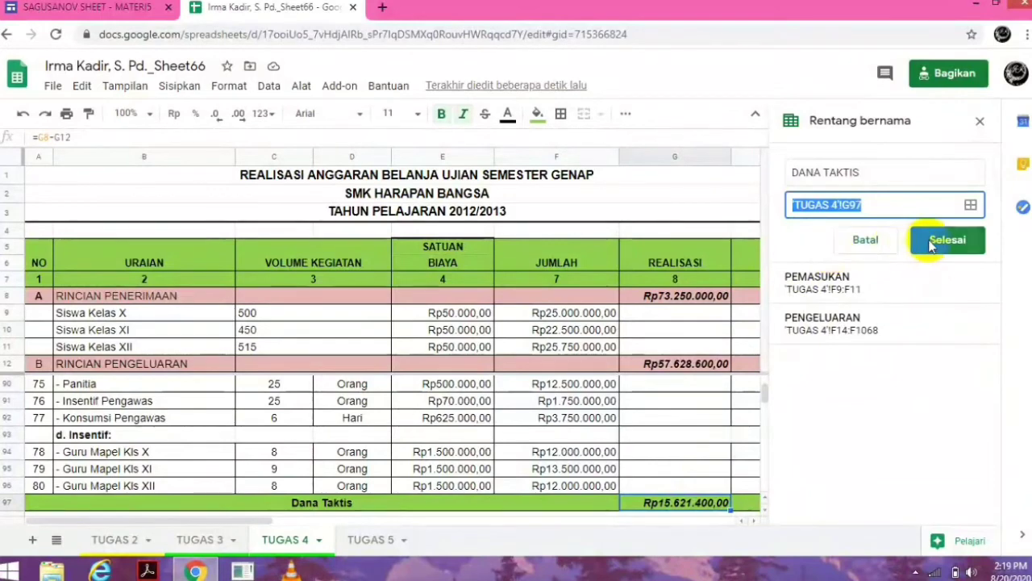
left_click(931, 242)
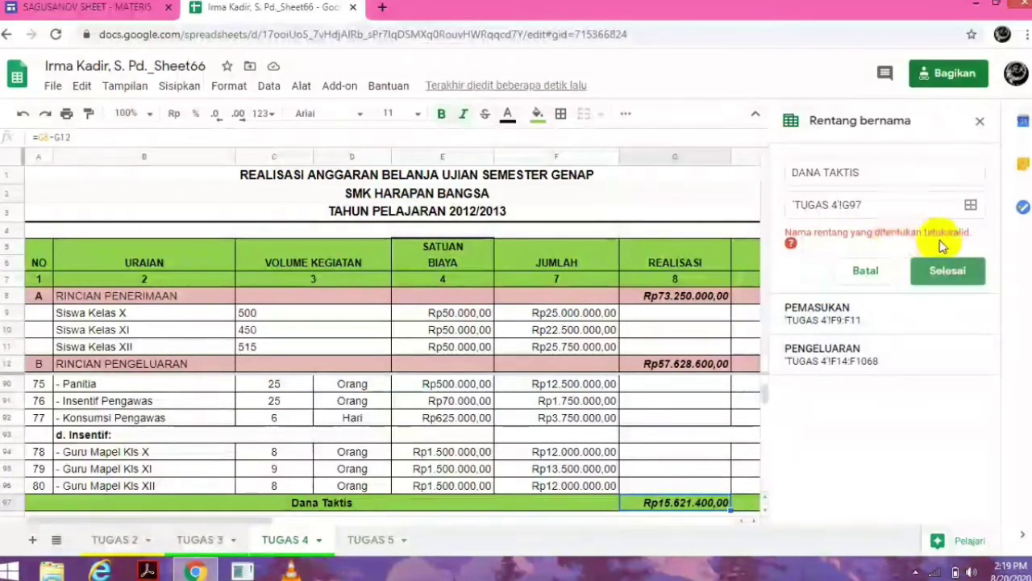
left_click(826, 172)
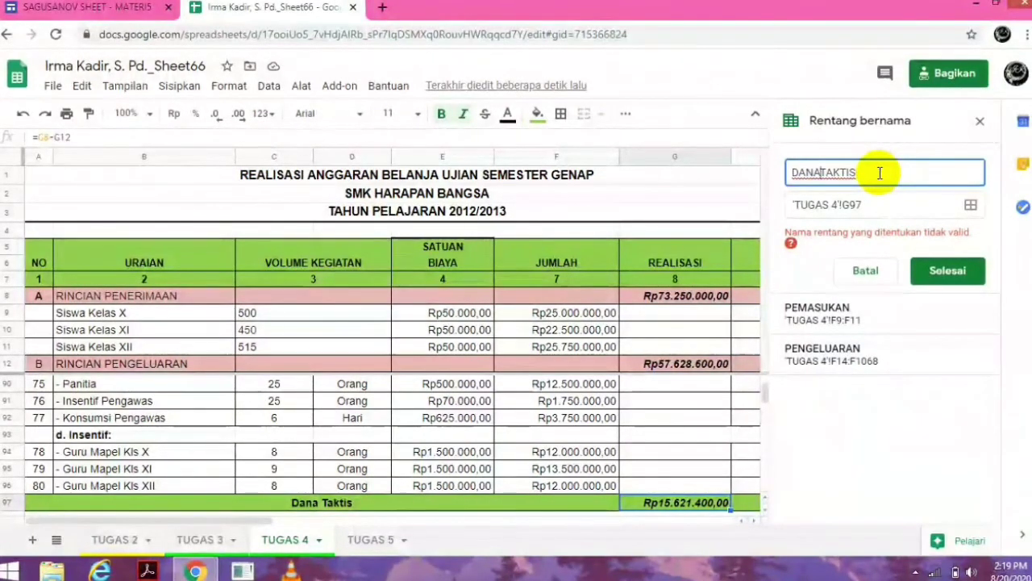
left_click(938, 273)
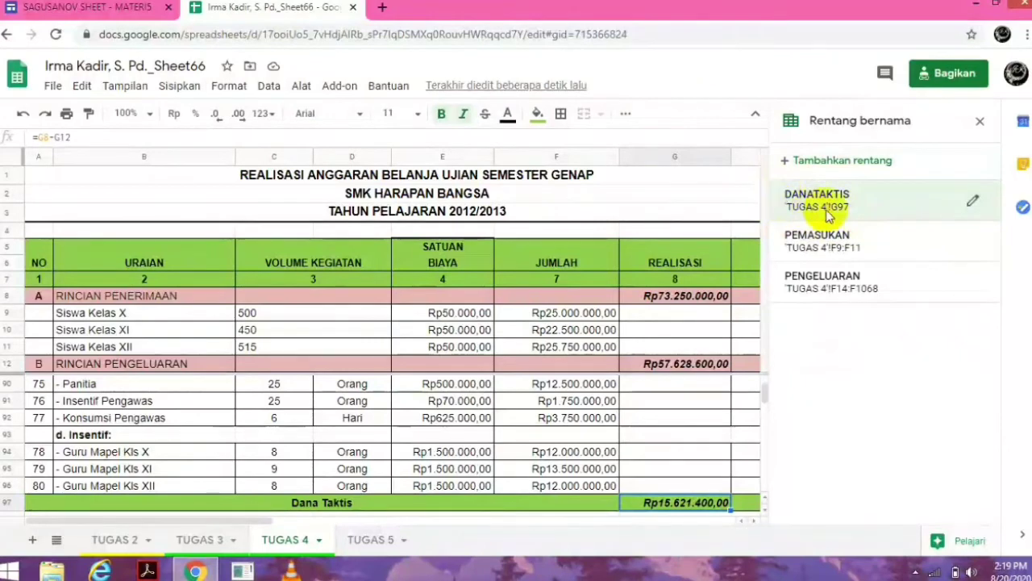
Add a fourth named range, JUMLAHBARANG, covering the column C quantities 'TUGAS 4'!C14:C1068
left_click(788, 164)
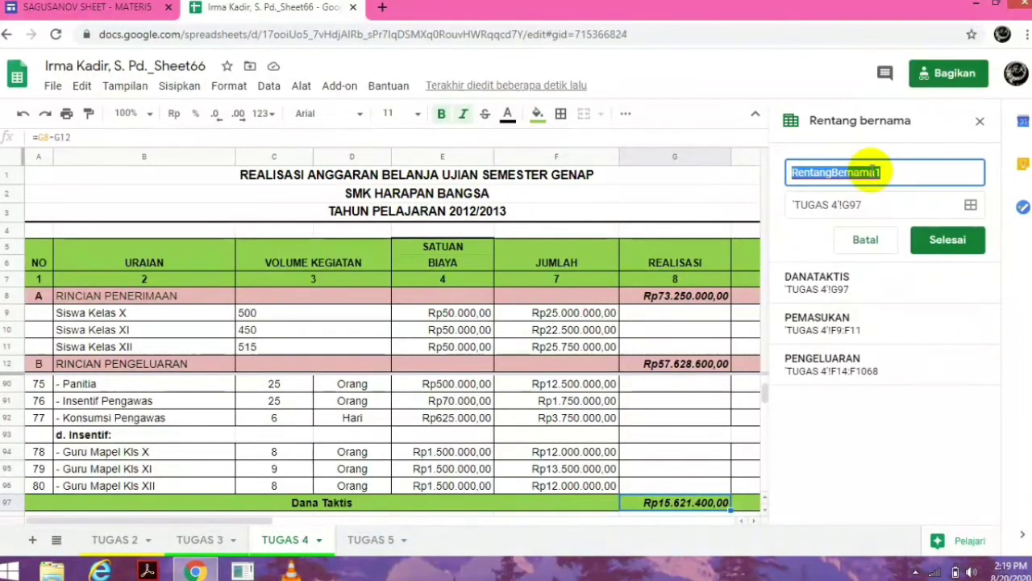
type("JUMLAH")
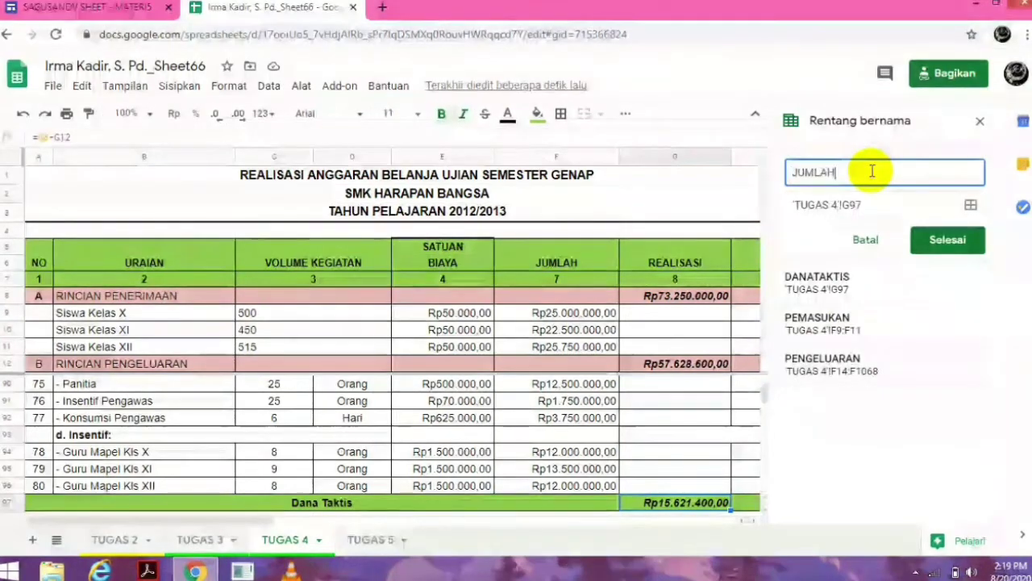
type("BARANG")
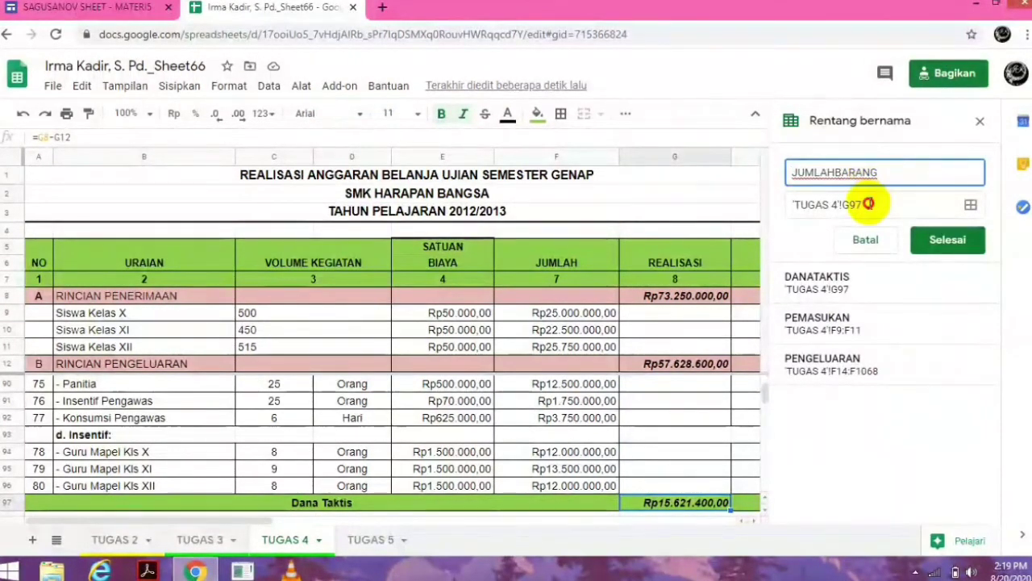
left_click(869, 204)
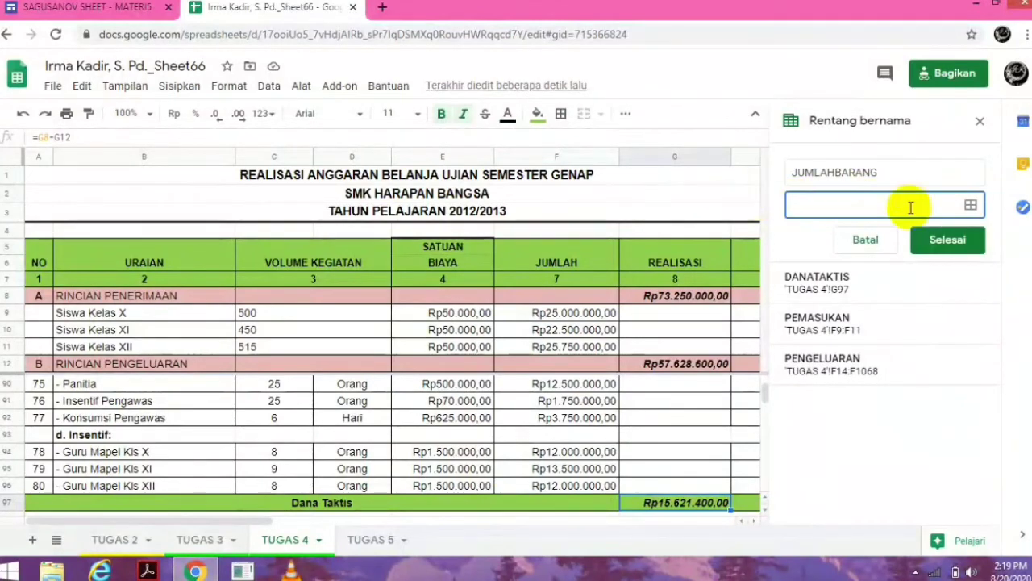
left_click(970, 205)
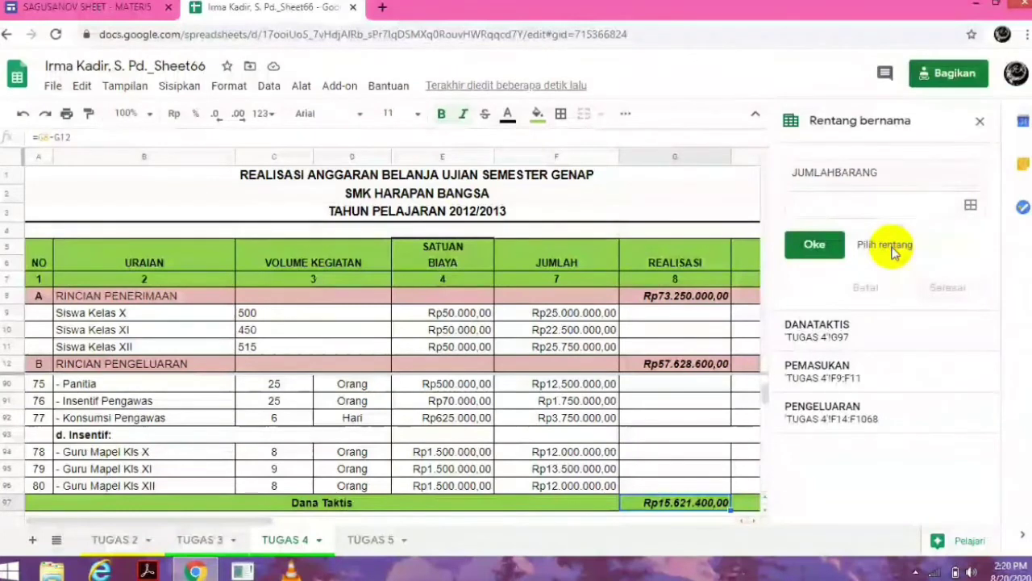
left_click_drag(764, 393, 765, 358)
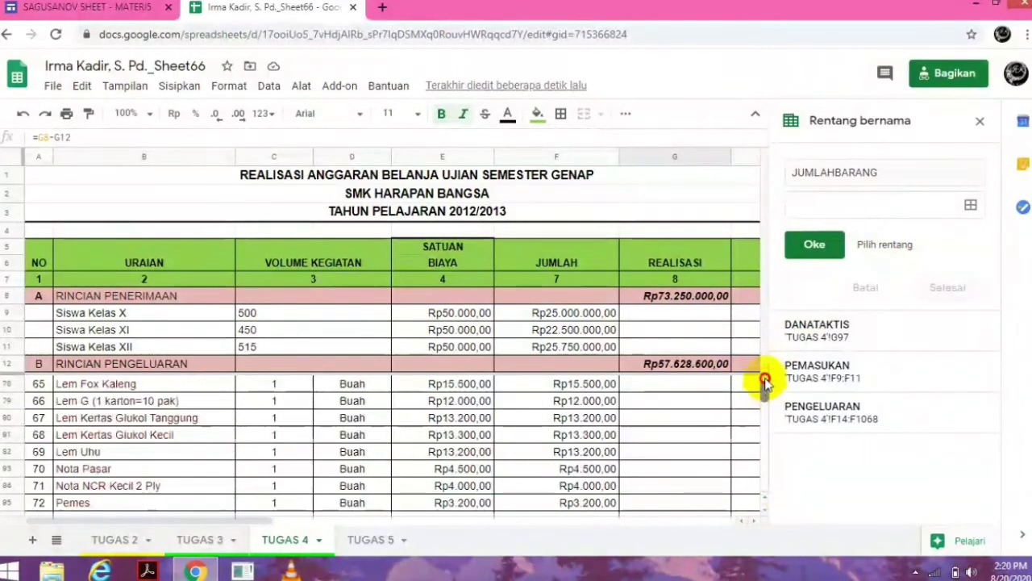
left_click_drag(275, 401, 268, 542)
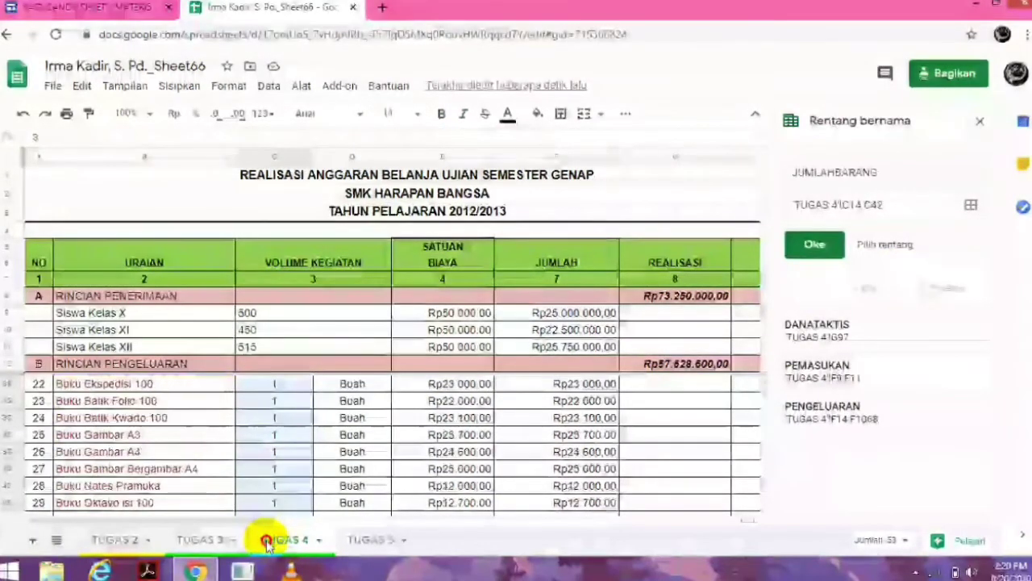
left_click_drag(268, 542, 268, 542)
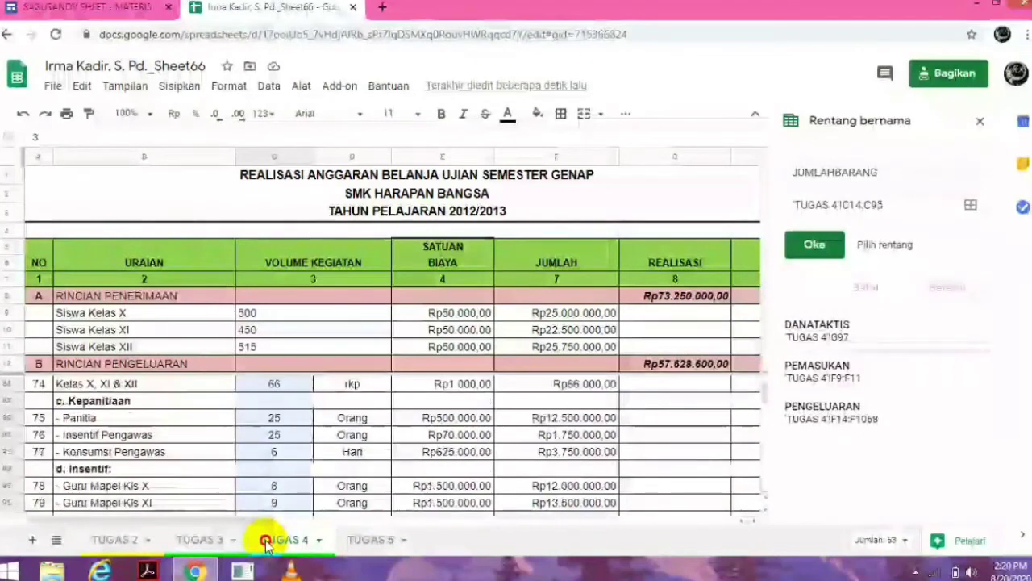
mouse_move(266, 545)
left_mouse_down()
mouse_move(276, 423)
mouse_move(276, 434)
left_mouse_up()
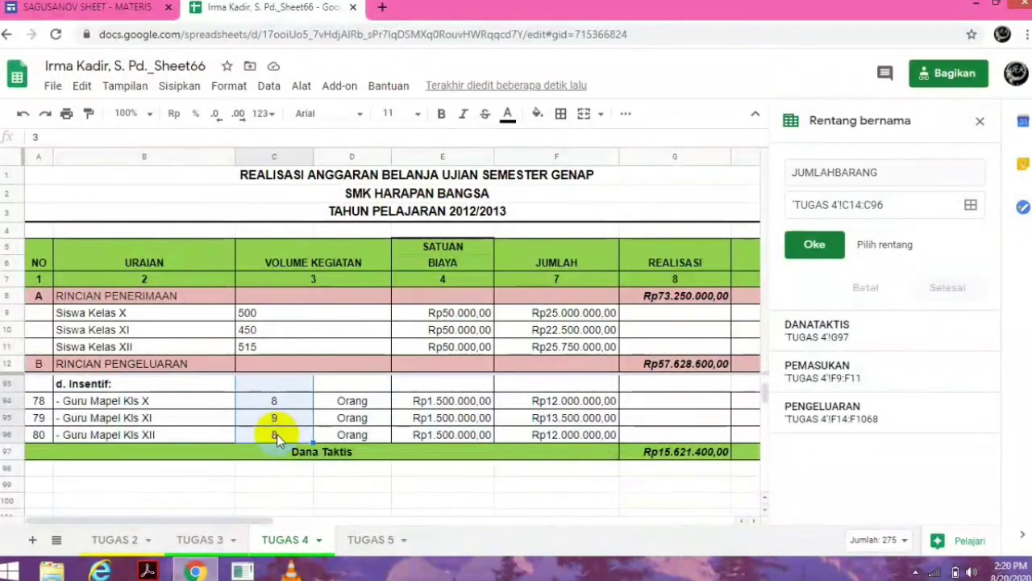
left_click(798, 242)
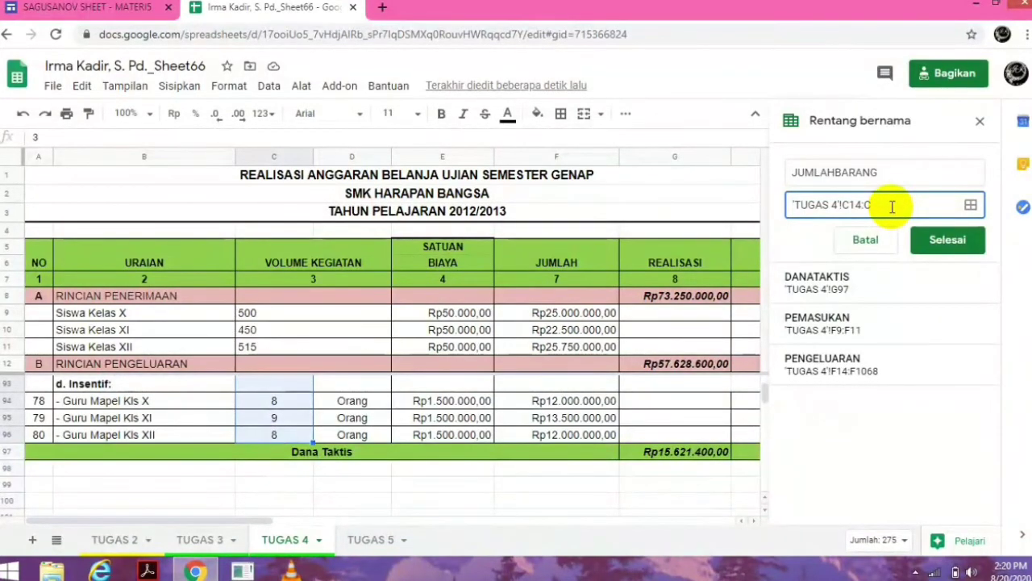
left_click(931, 238)
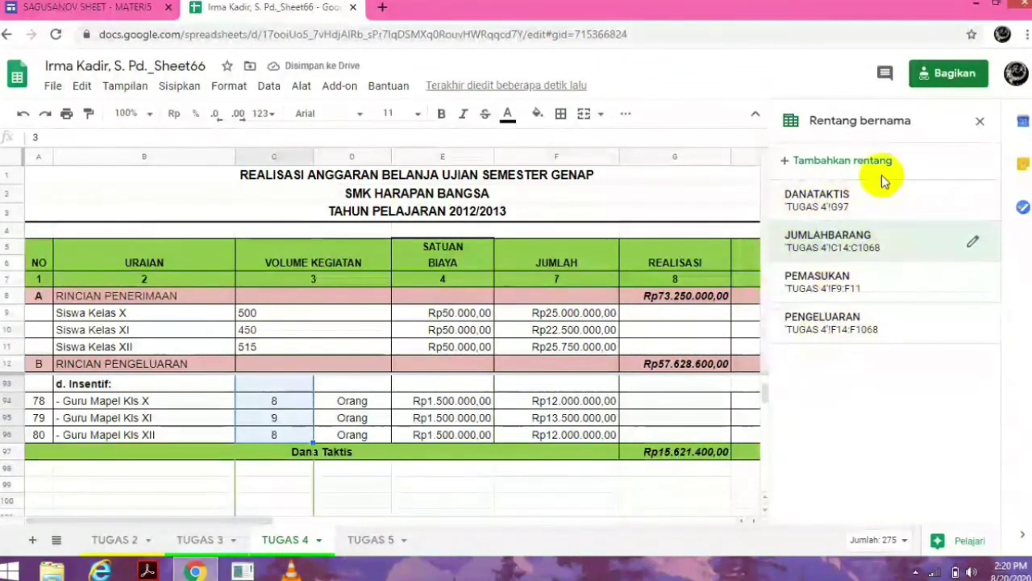
On the TUGAS 5 sheet, enter =SUM(PEMASUKAN) in E2, showing Rp73.250.000,00
left_click(371, 539)
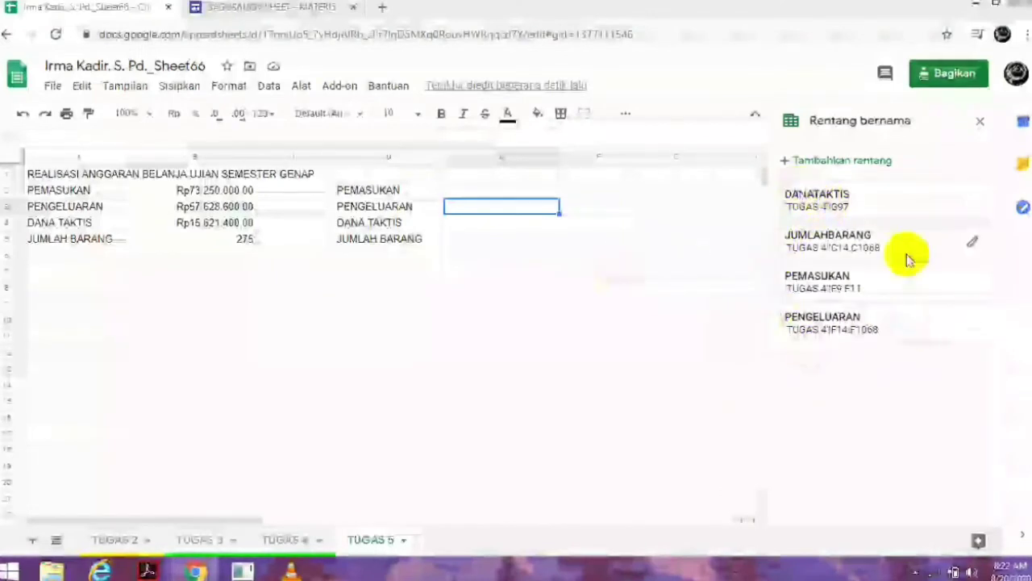
left_click(464, 192)
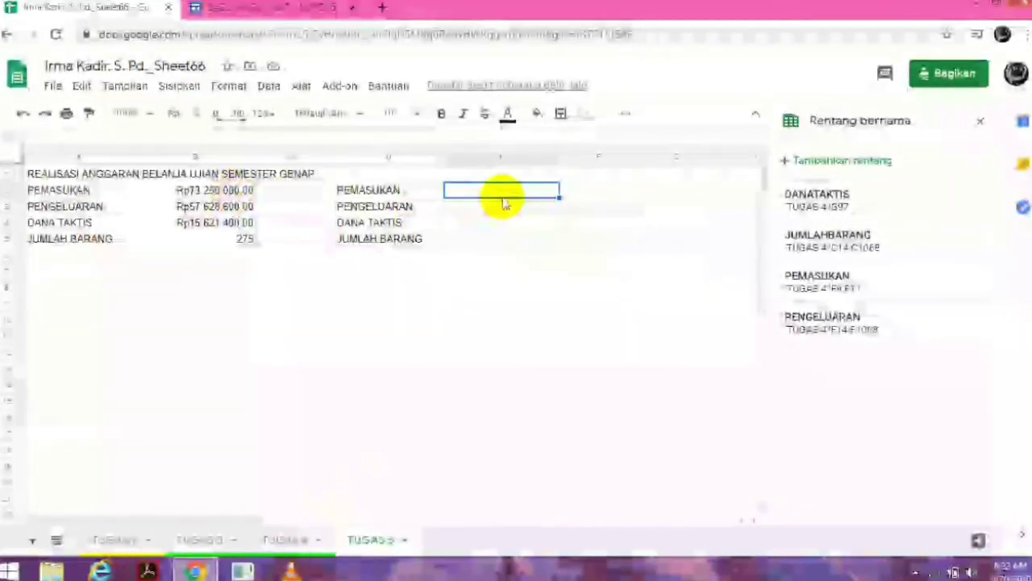
type("=S")
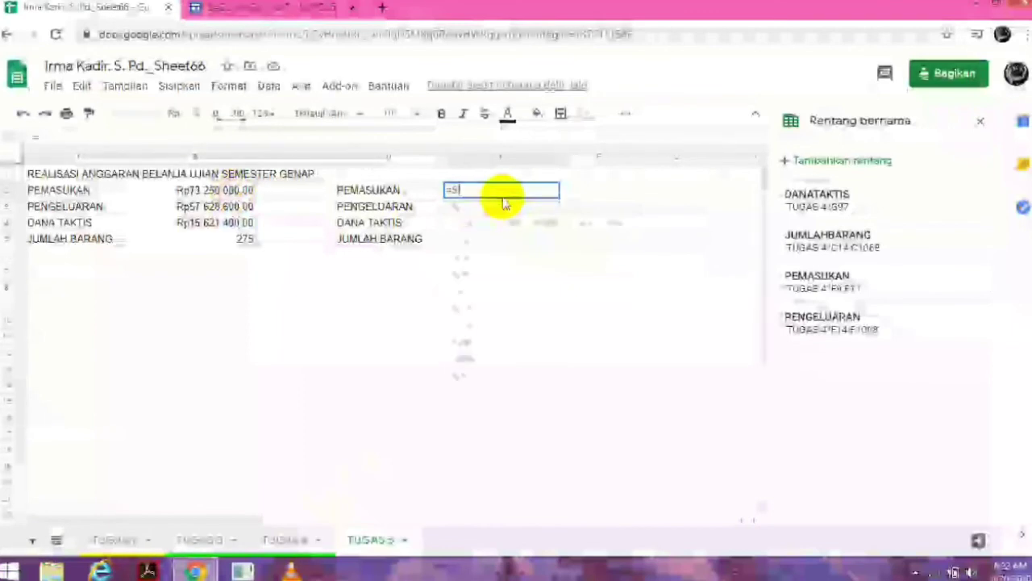
type("UM")
left_click(487, 210)
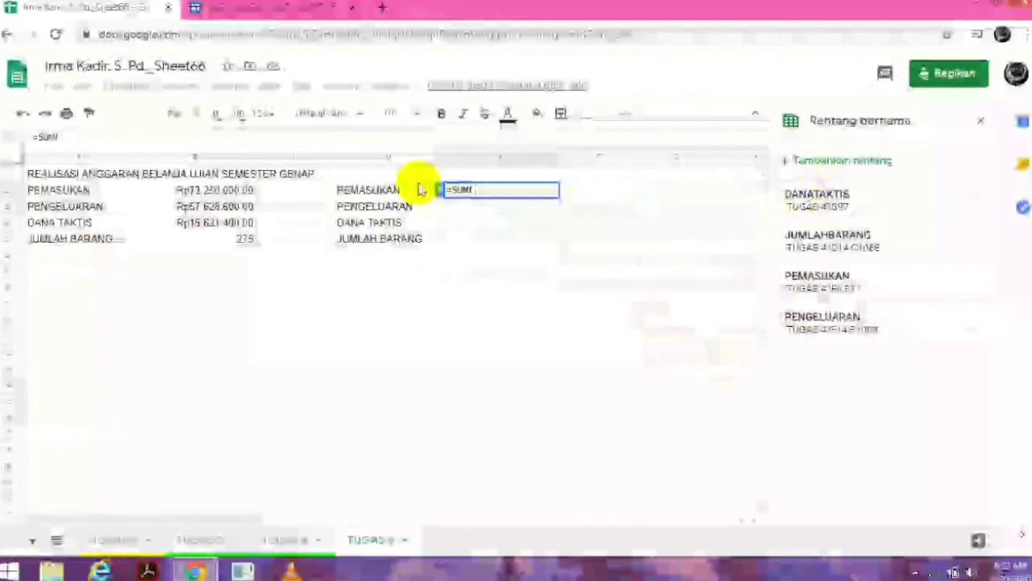
type("PEMASUKAN")
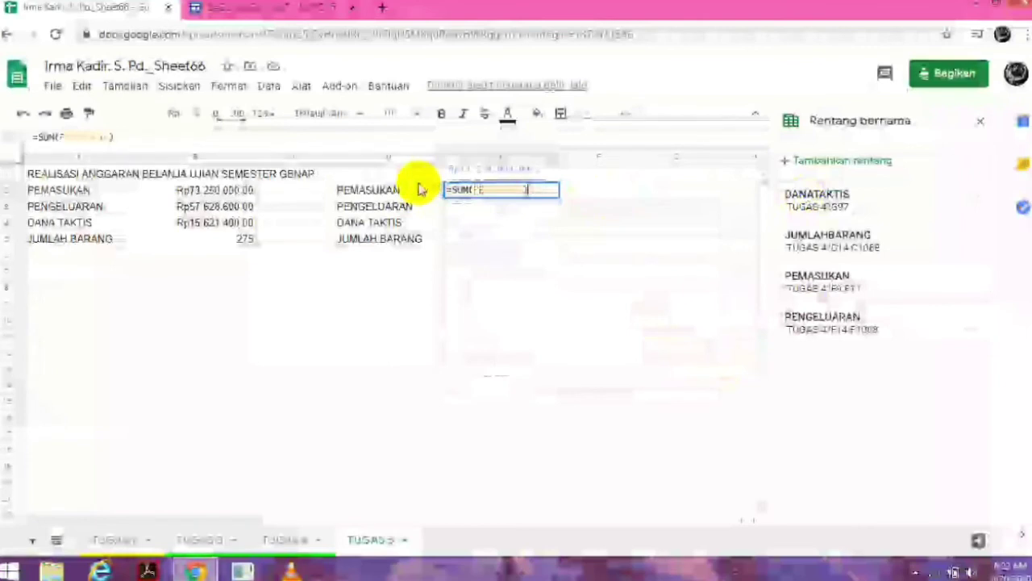
key("Return")
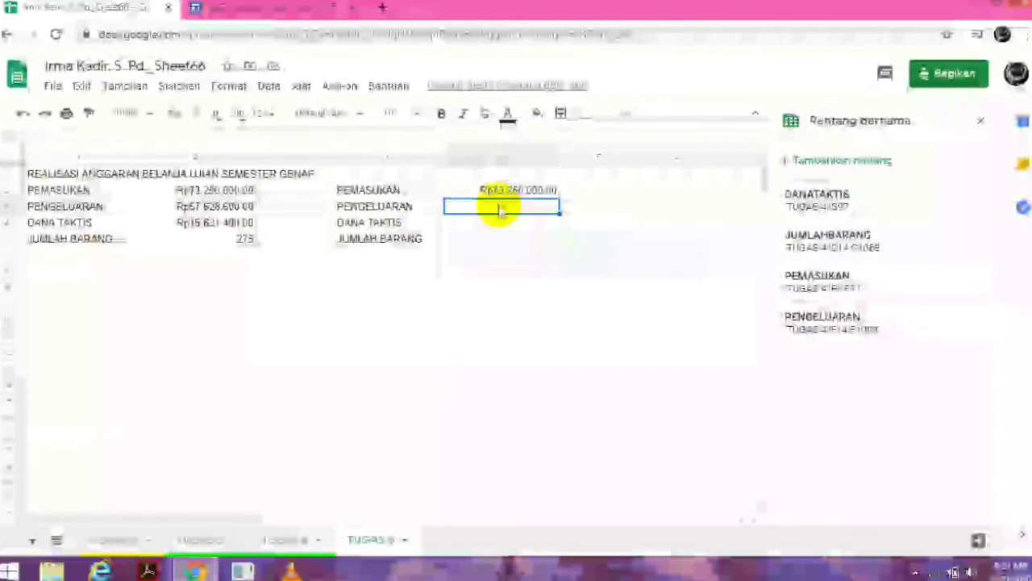
Enter =SUM(PENGELUARAN) beside PENGELUARAN, giving Rp57.628.600,00
type("=SUM")
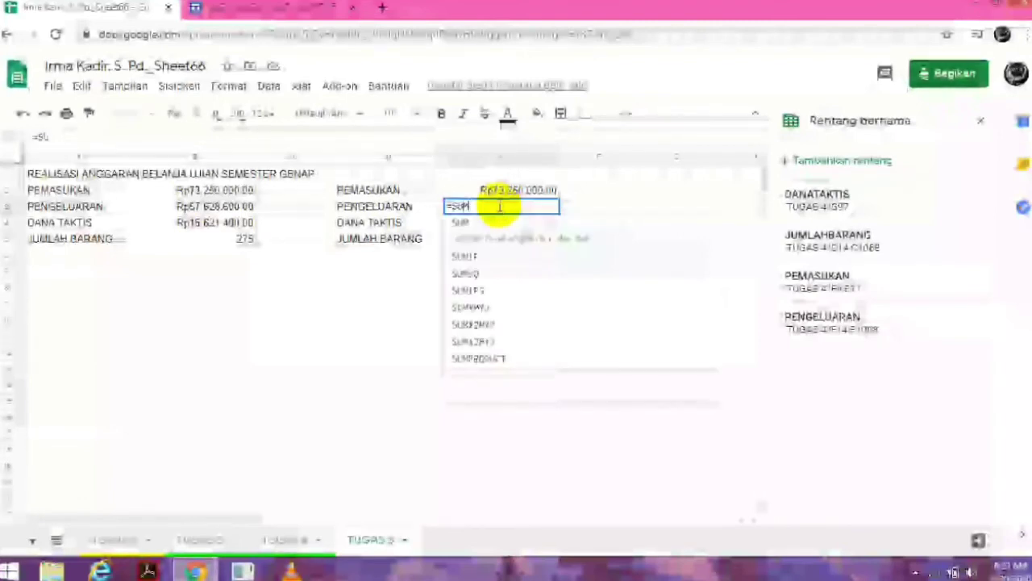
left_click(475, 239)
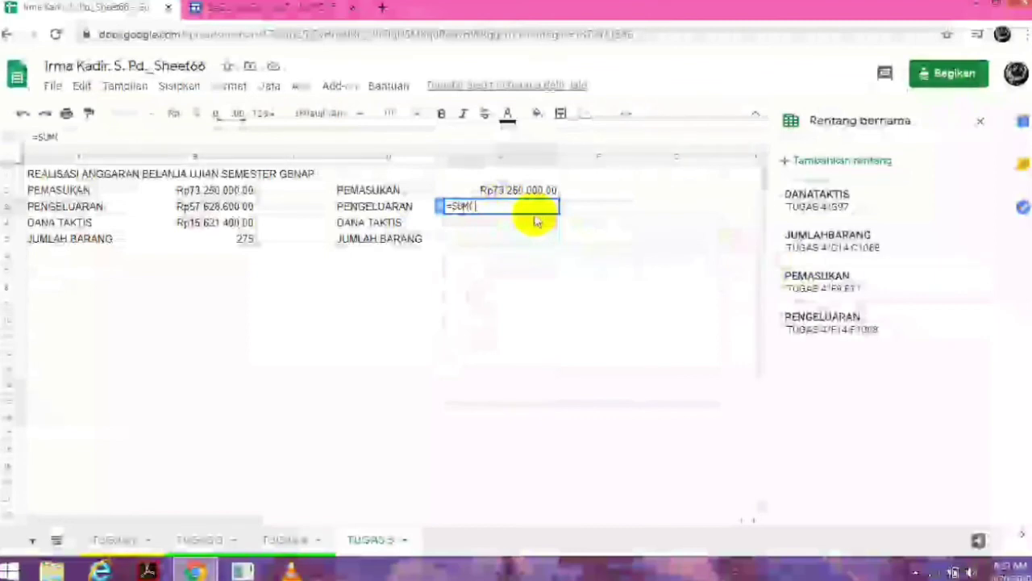
type("PENGELUARA")
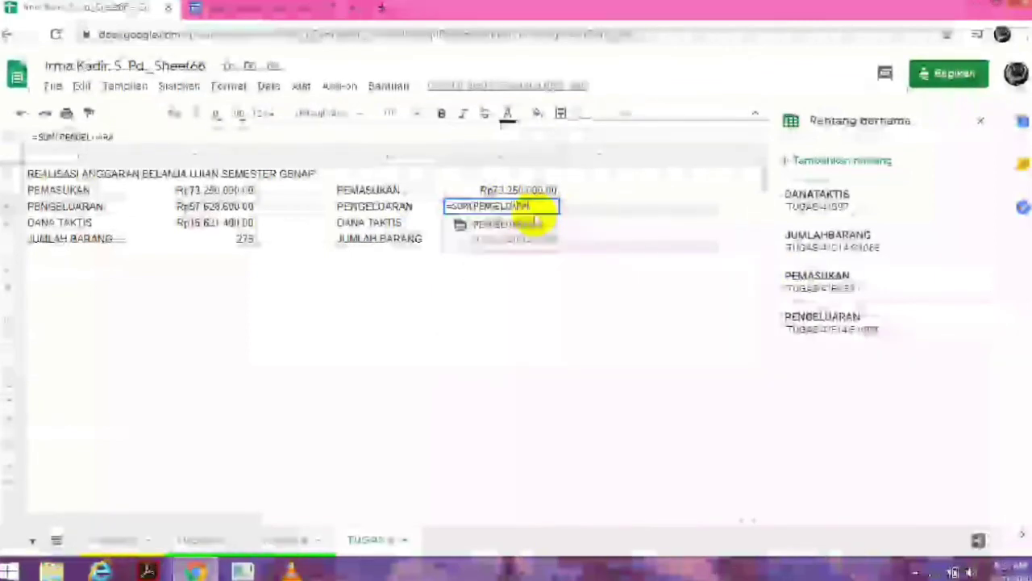
left_click(534, 224)
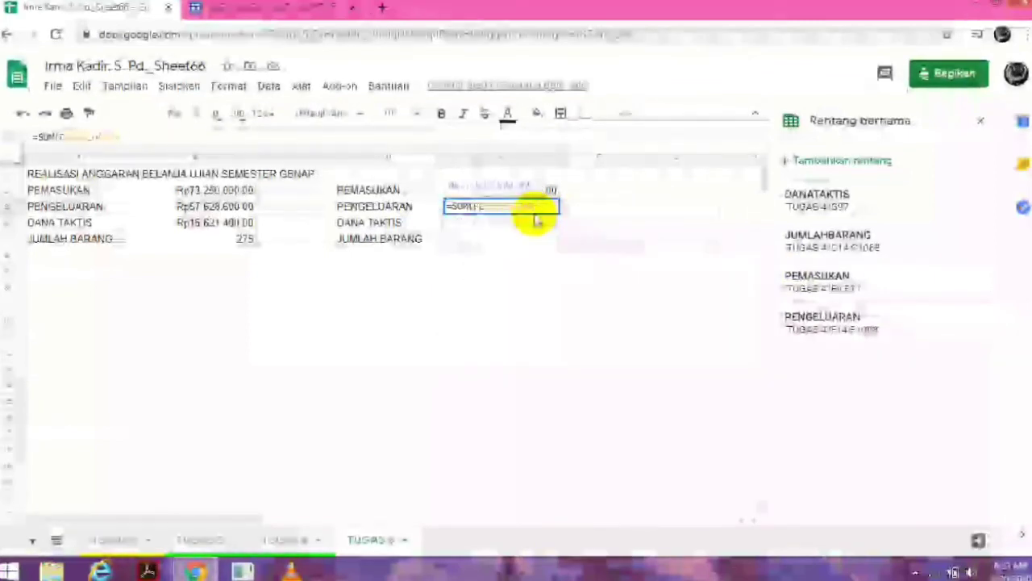
key("Return")
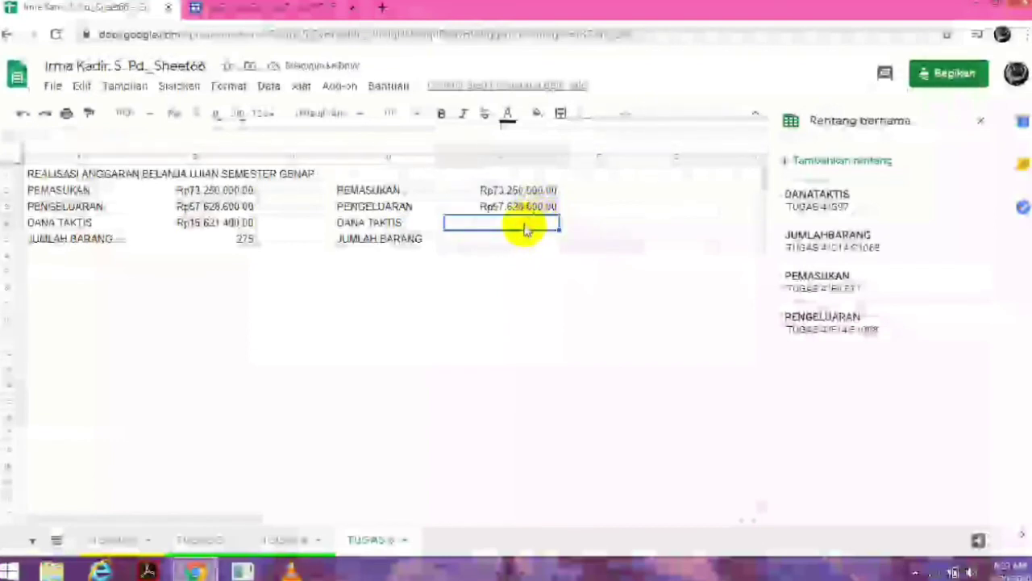
Enter =SUM(DANATAKTIS) and =SUM(JUMLAHBARANG) below, giving Rp15.621.400,00 and 275
type("=SUM")
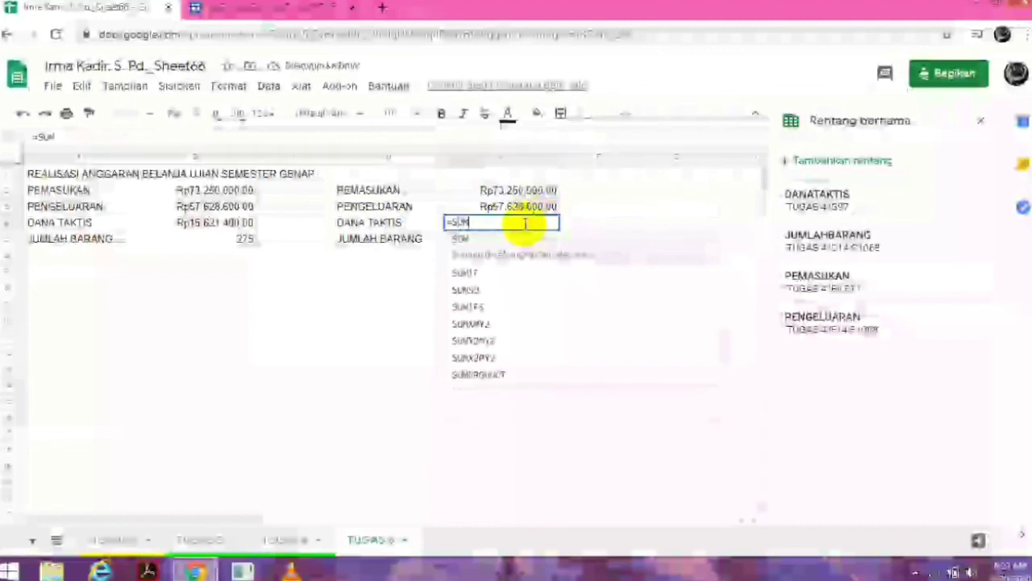
type("(")
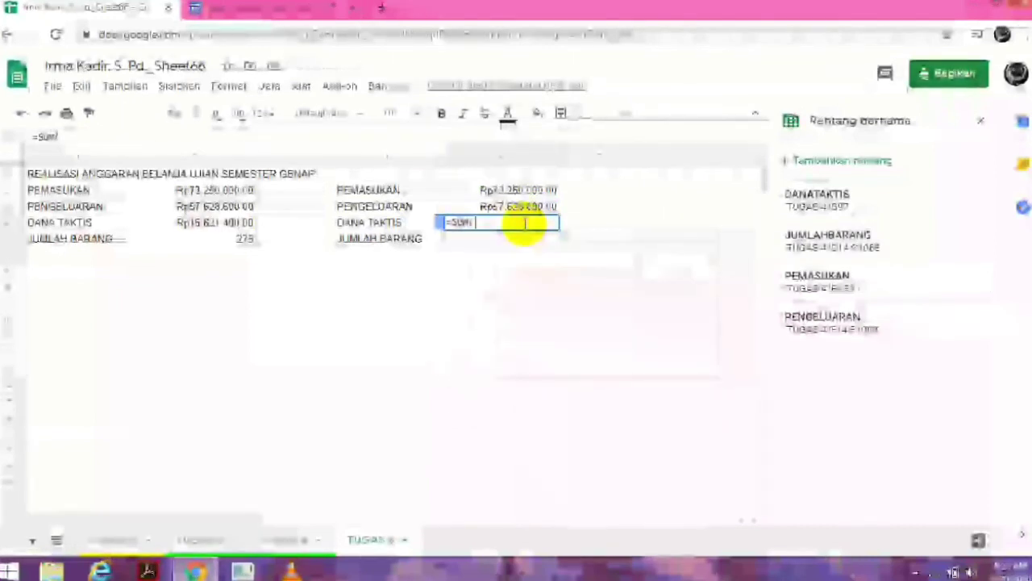
type("DANA")
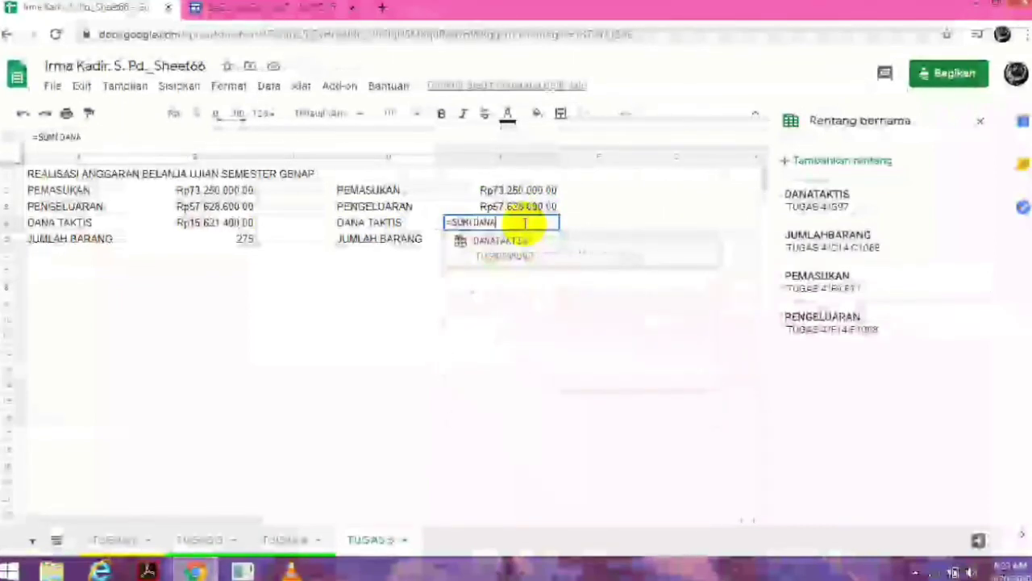
type("TAK")
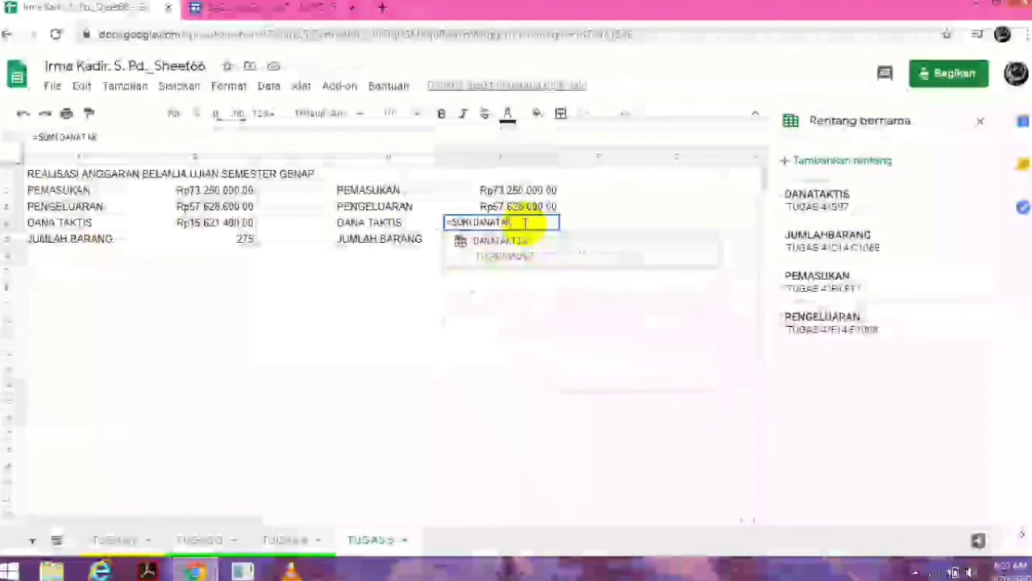
key("BackSpace")
key("BackSpace")
key("BackSpace")
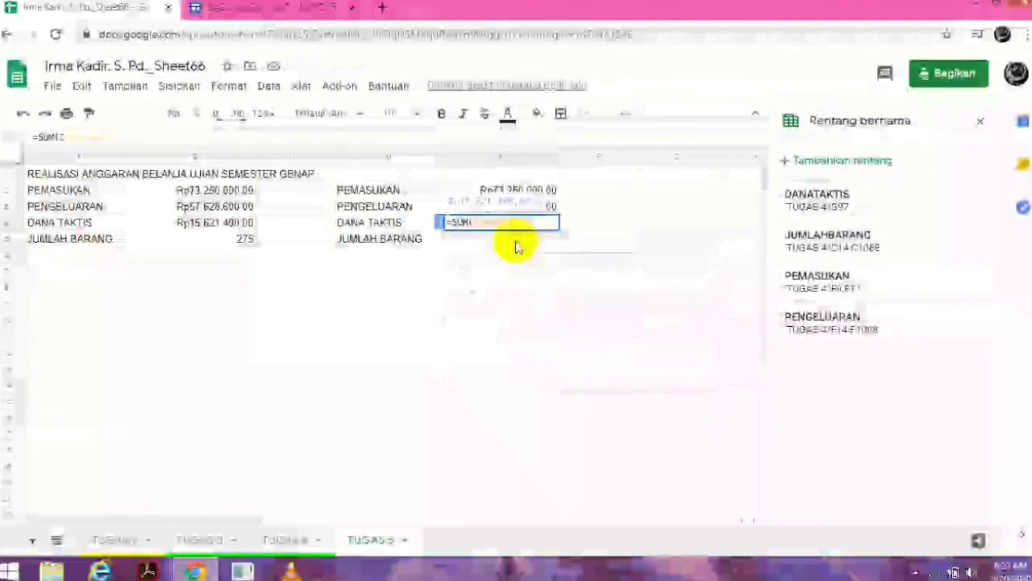
key("Return")
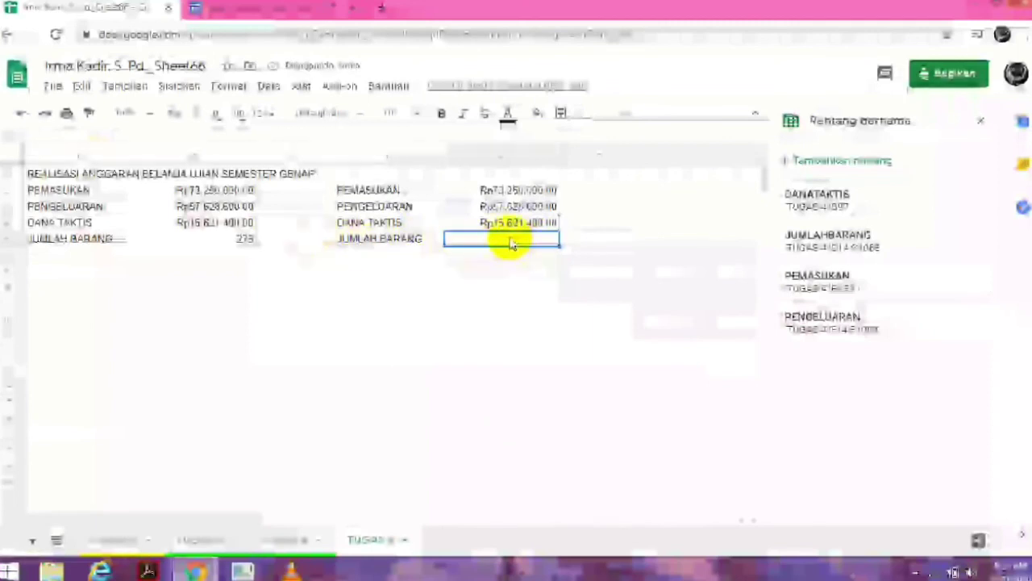
type("=SUM")
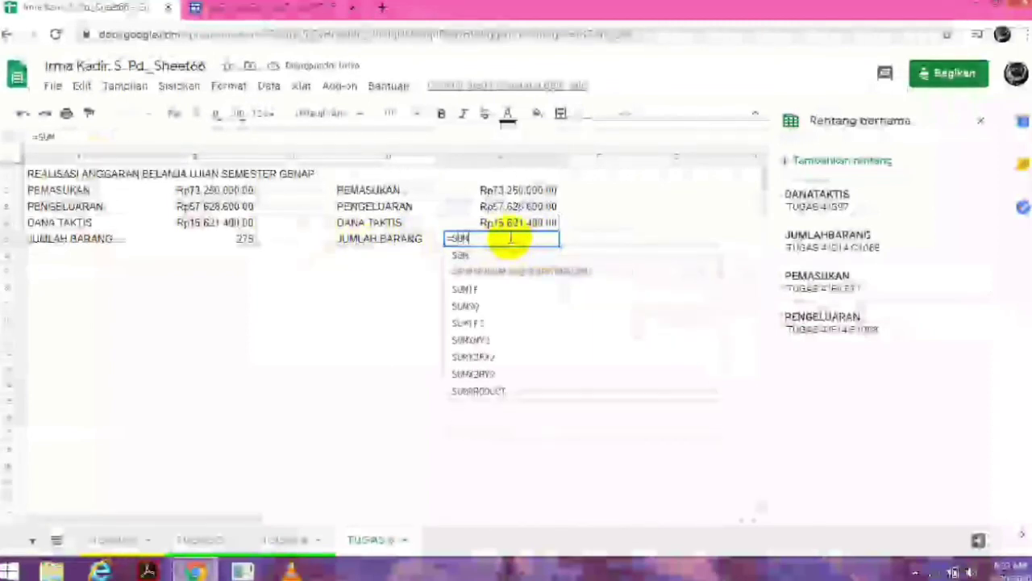
type("(")
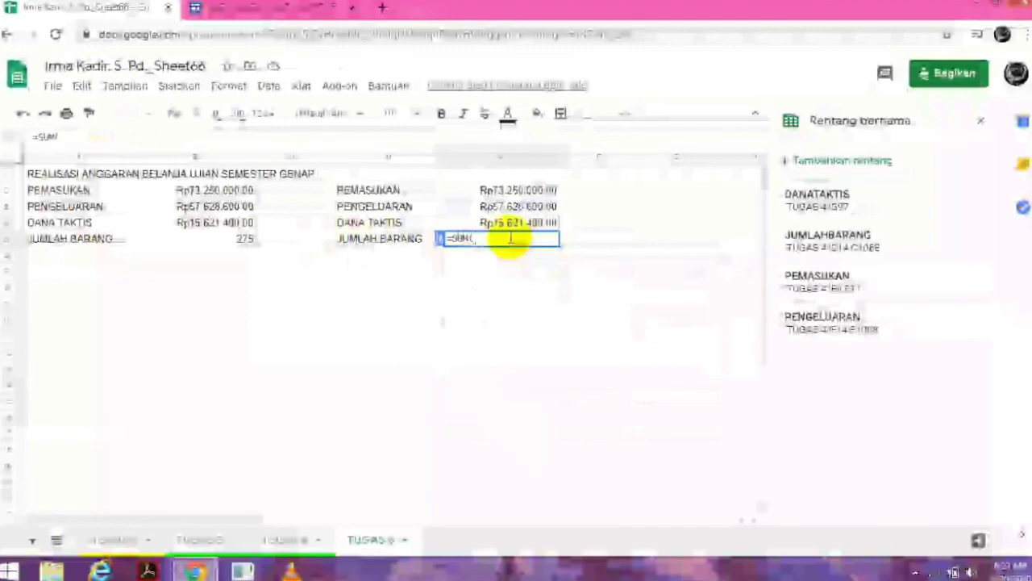
type("JU")
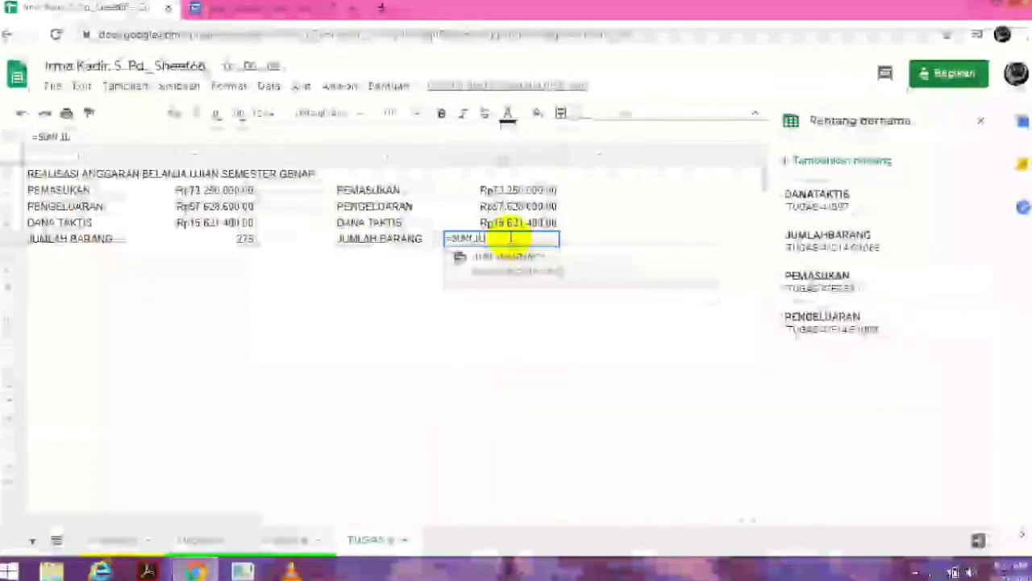
key("BackSpace")
key("BackSpace")
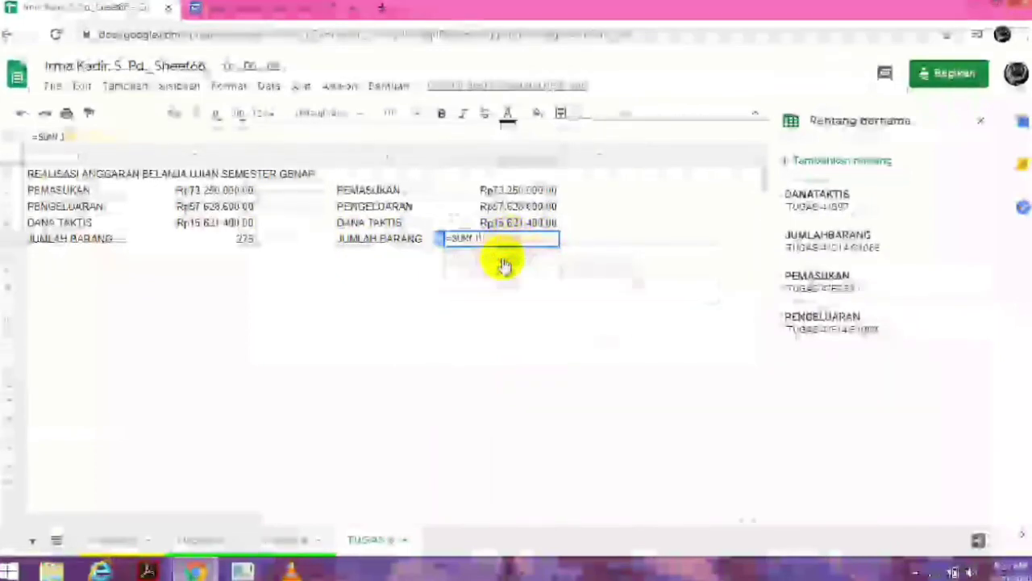
key("Return")
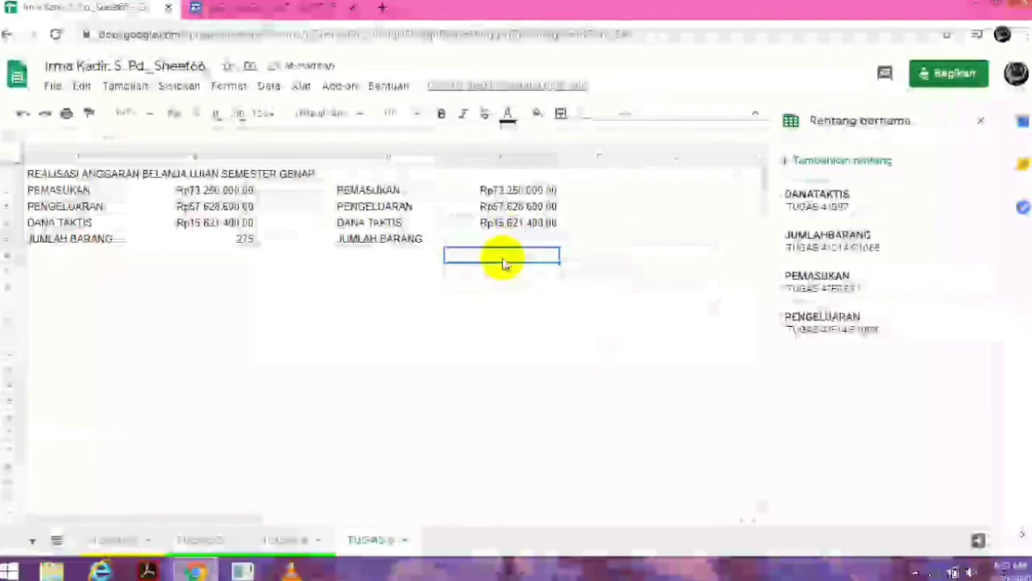